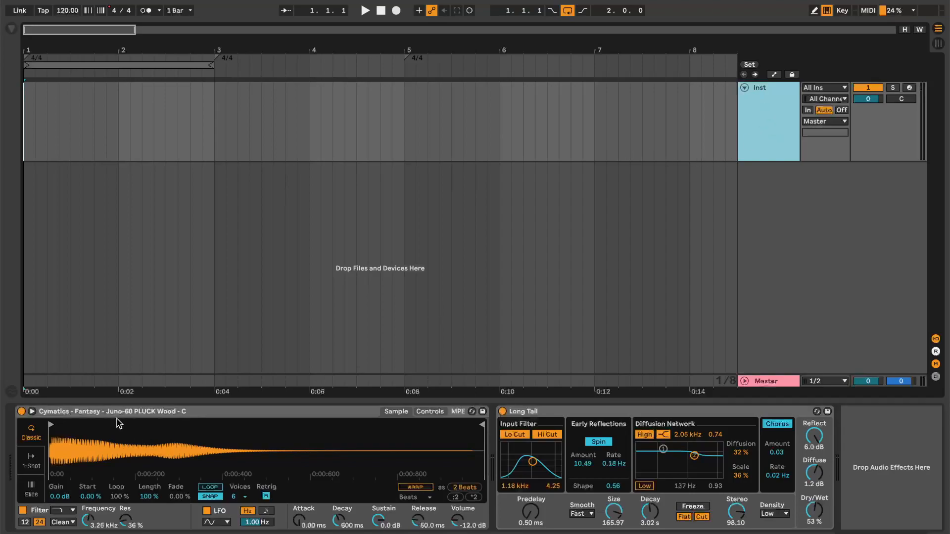
# Insert an empty two-bar MIDI clip on the Inst track, spanning bars 1 and 2.
pyautogui.moveTo(213, 115); pyautogui.dragTo(26, 121)
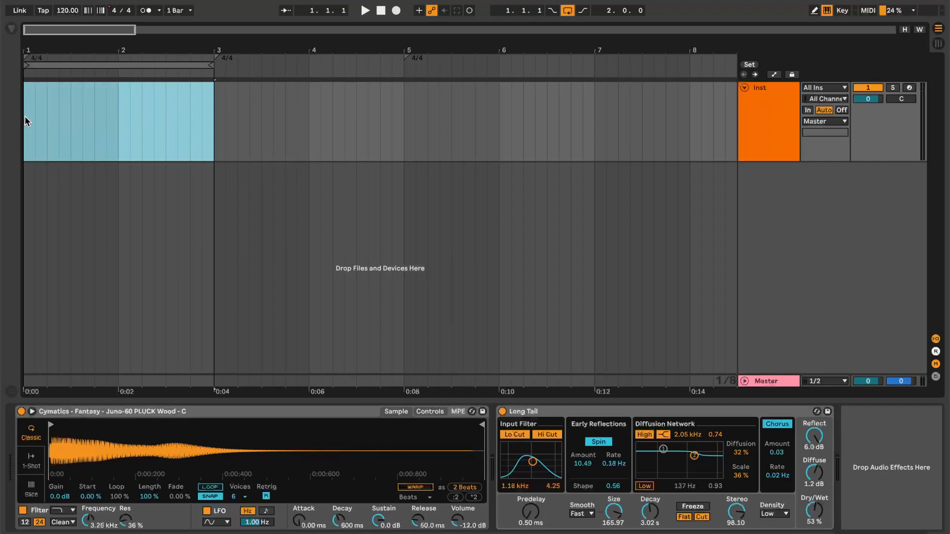
pyautogui.rightClick(140, 123)
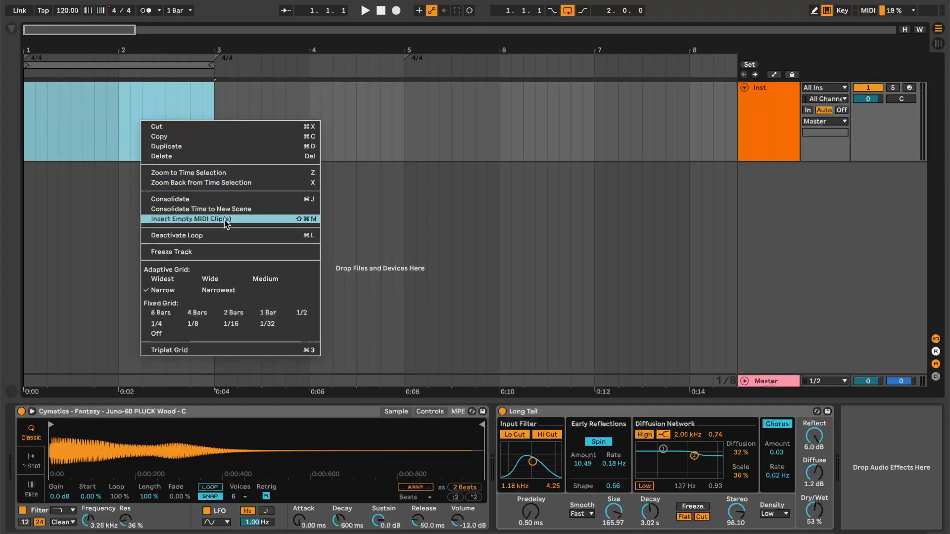
pyautogui.click(225, 220)
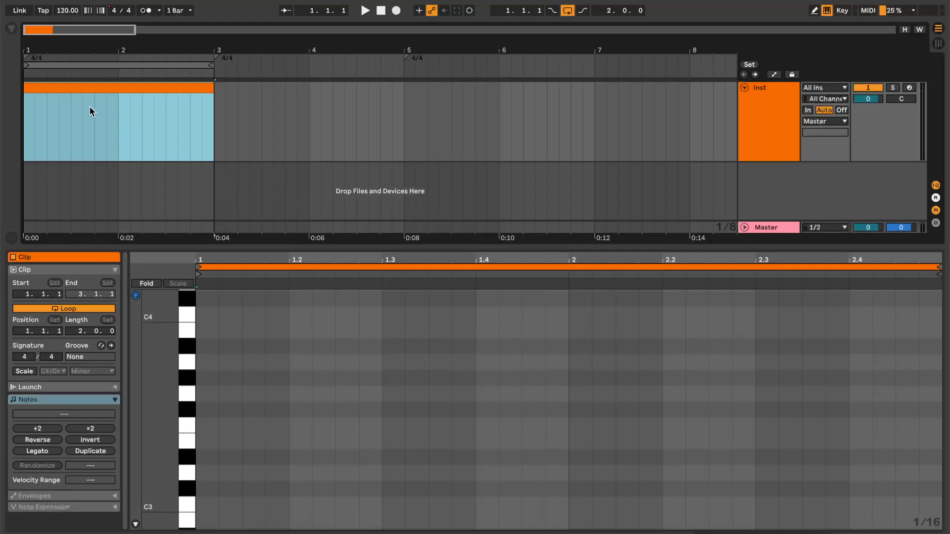
pyautogui.click(314, 423)
pyautogui.scroll(10, 314, 425)
pyautogui.scroll(-5, 316, 427)
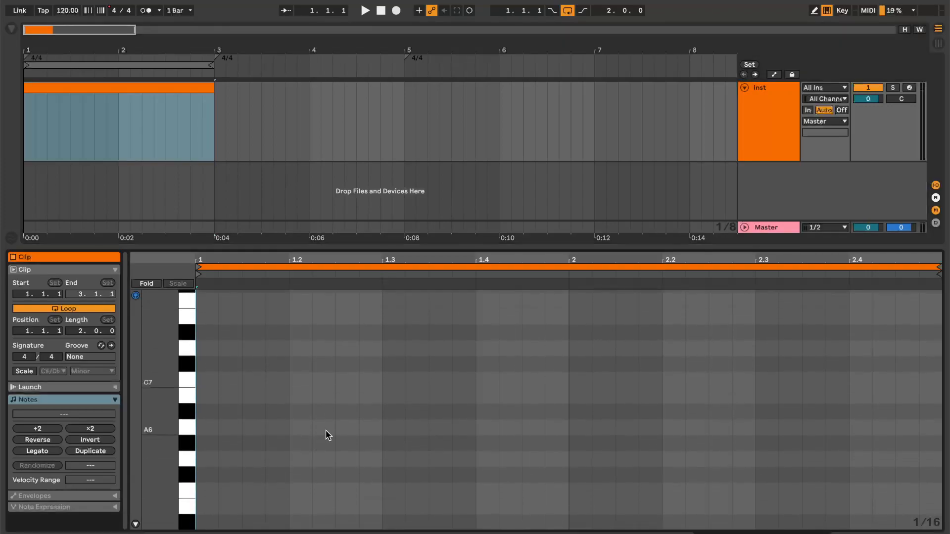
pyautogui.scroll(15, 334, 441)
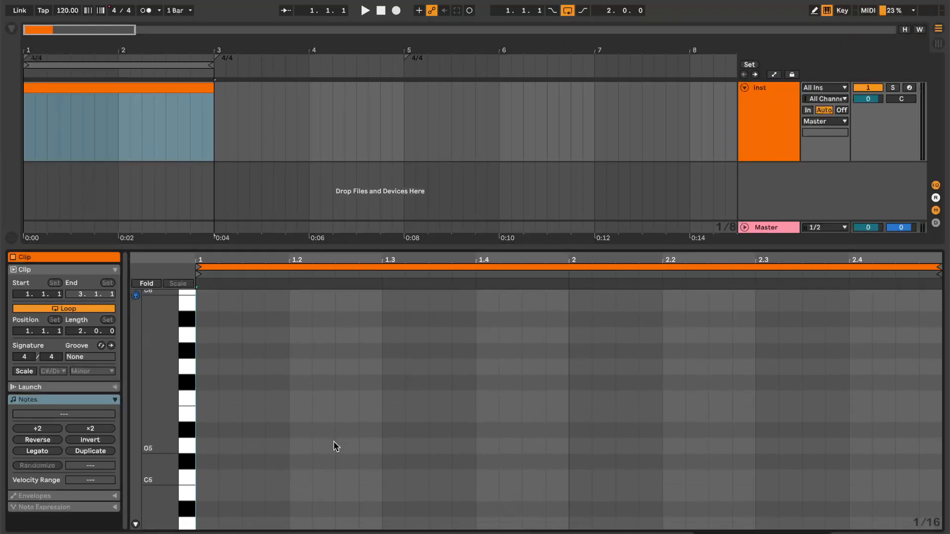
pyautogui.scroll(-6, 334, 446)
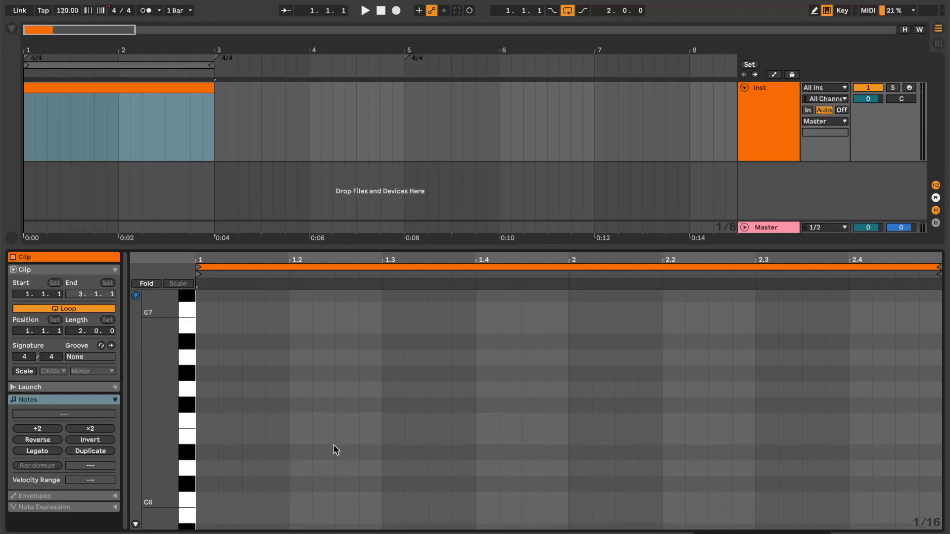
pyautogui.scroll(-5, 337, 449)
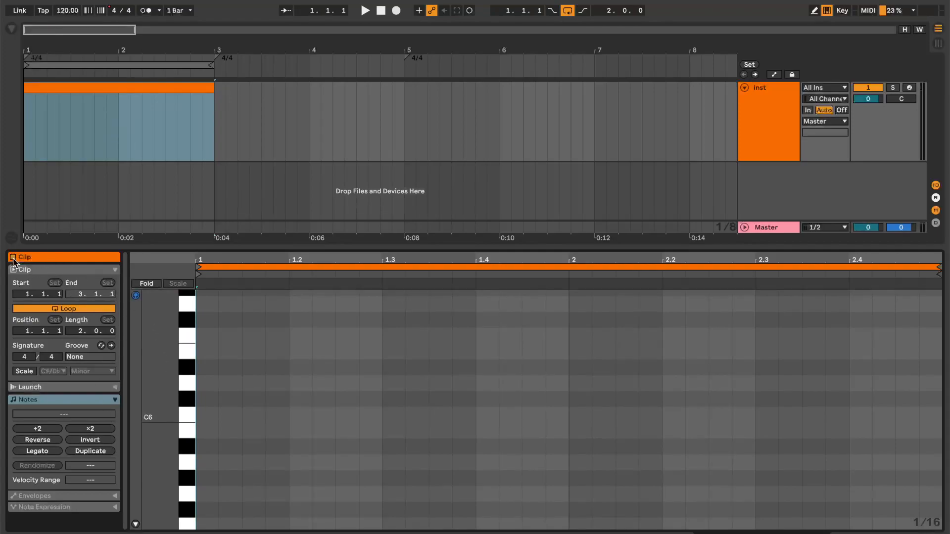
pyautogui.click(114, 272)
pyautogui.click(116, 270)
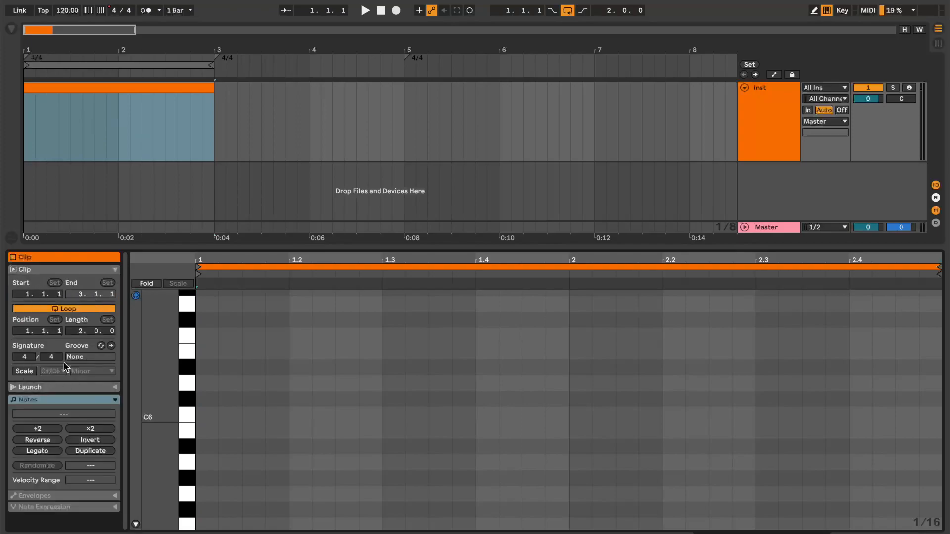
pyautogui.click(115, 271)
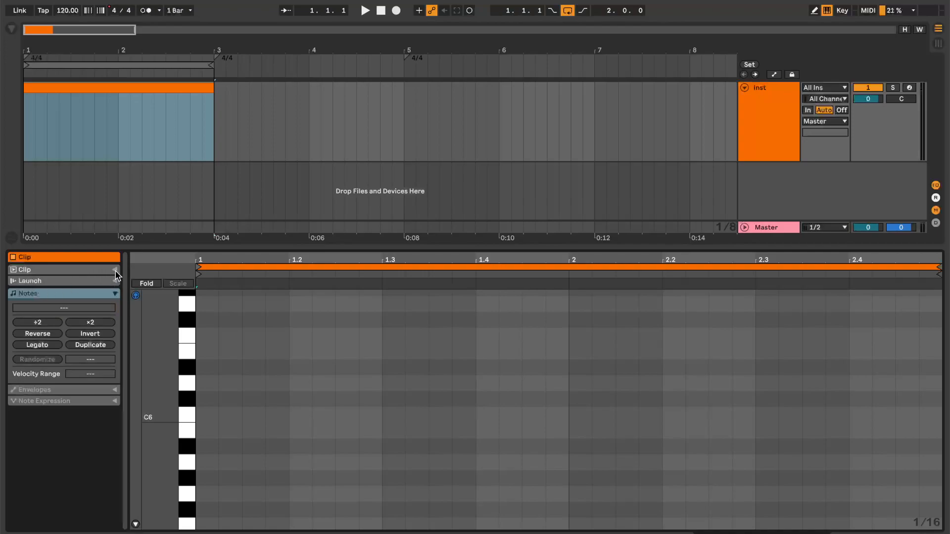
pyautogui.click(116, 272)
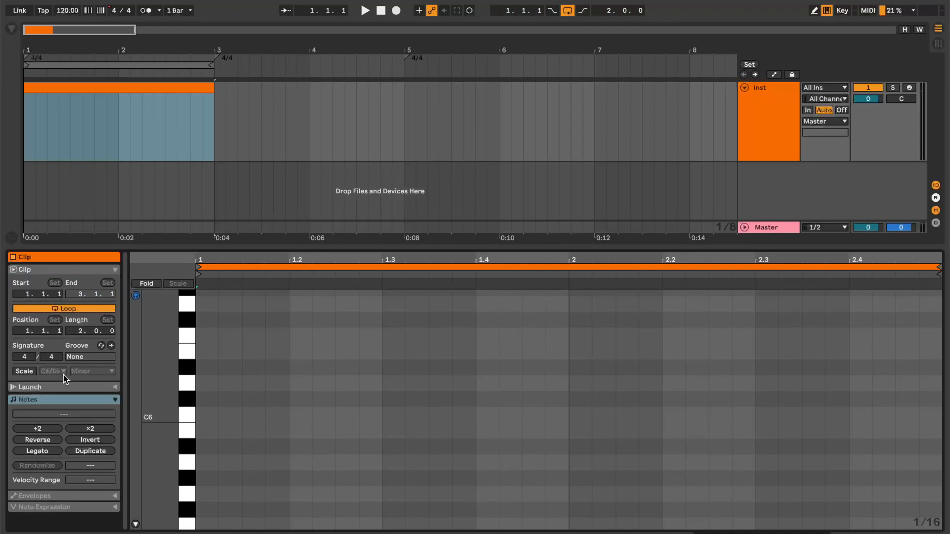
# Turn on the clip's scale and set it to E Minor.
pyautogui.click(24, 372)
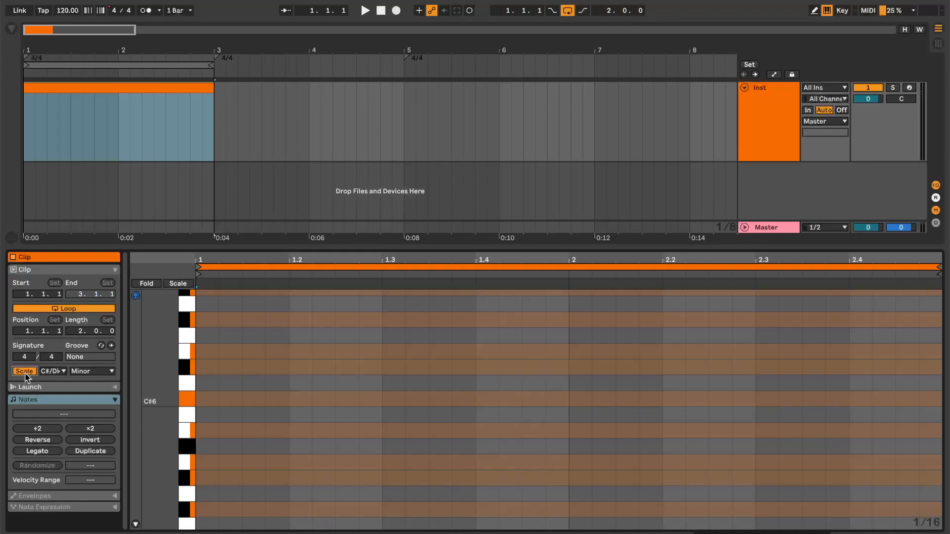
pyautogui.click(62, 372)
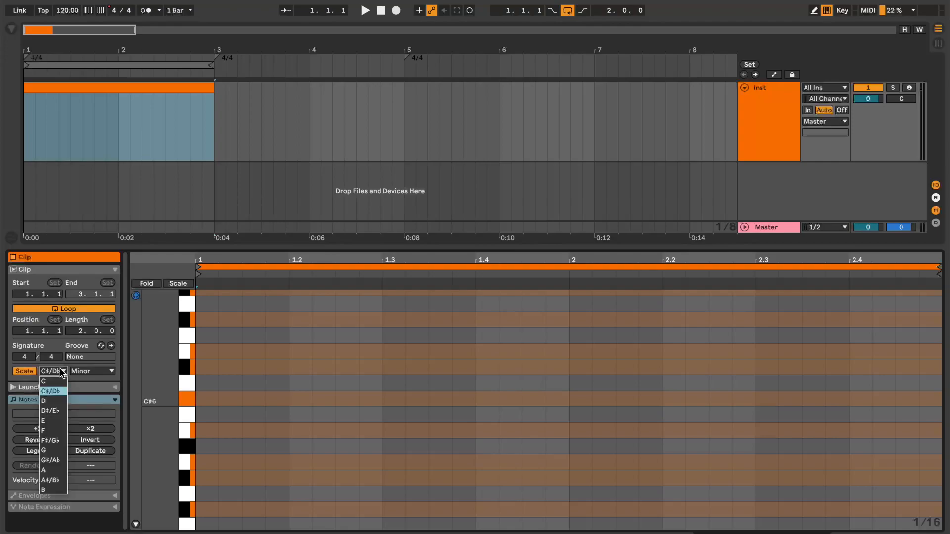
pyautogui.click(64, 422)
pyautogui.click(102, 371)
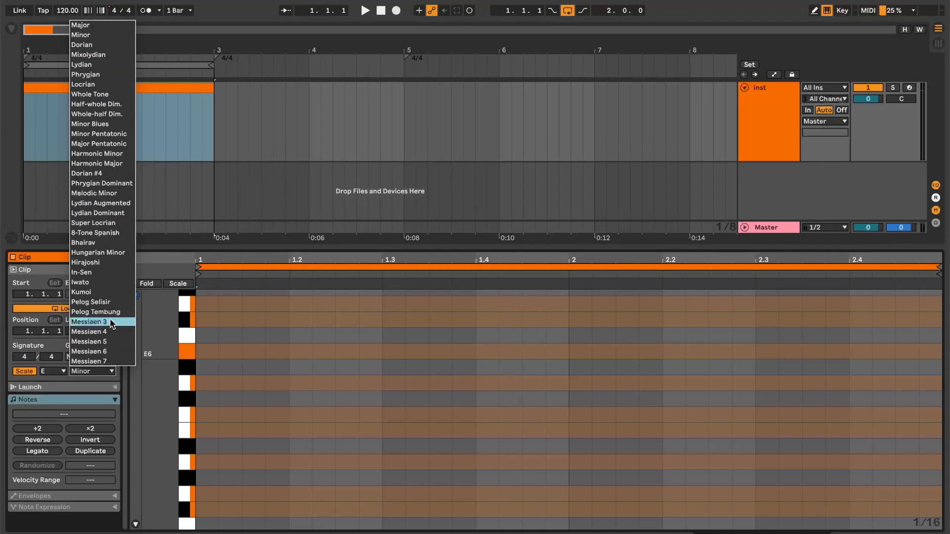
pyautogui.click(97, 36)
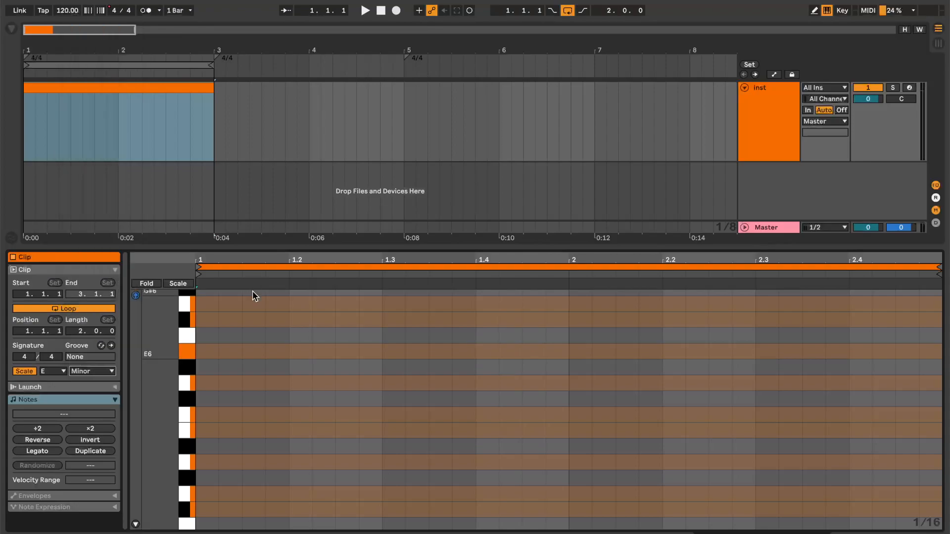
# Set the MIDI clip's note editor to a fixed grid of 1/2.
pyautogui.scroll(1, 275, 393)
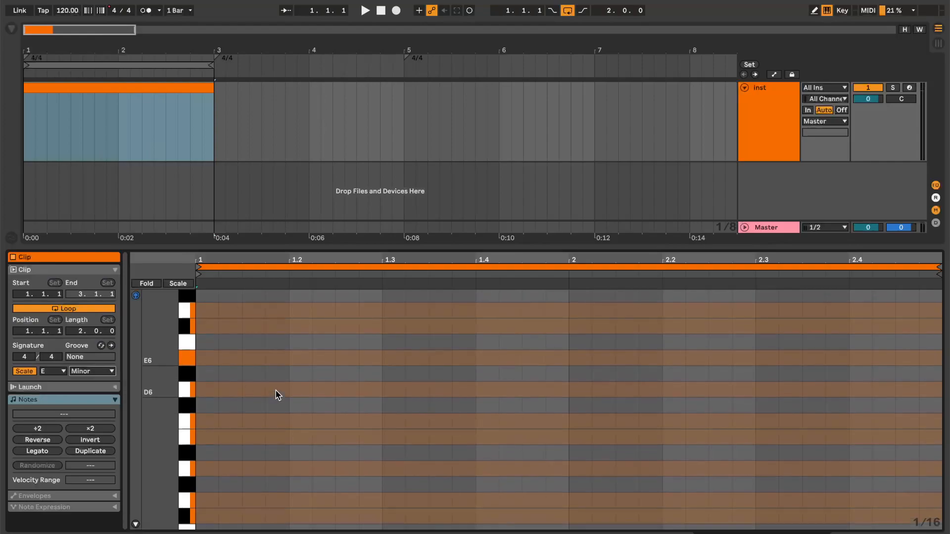
pyautogui.scroll(1, 276, 394)
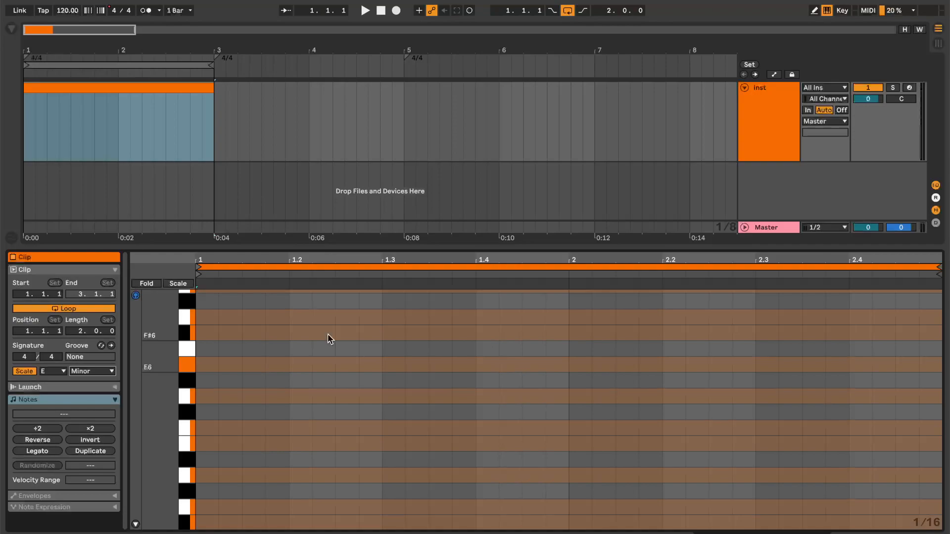
pyautogui.scroll(3, 328, 334)
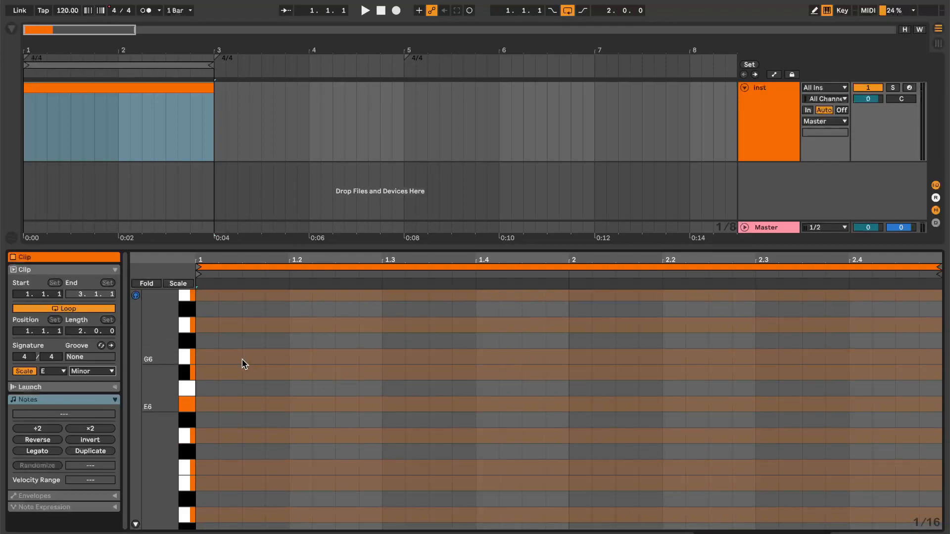
pyautogui.moveTo(232, 256); pyautogui.dragTo(237, 257)
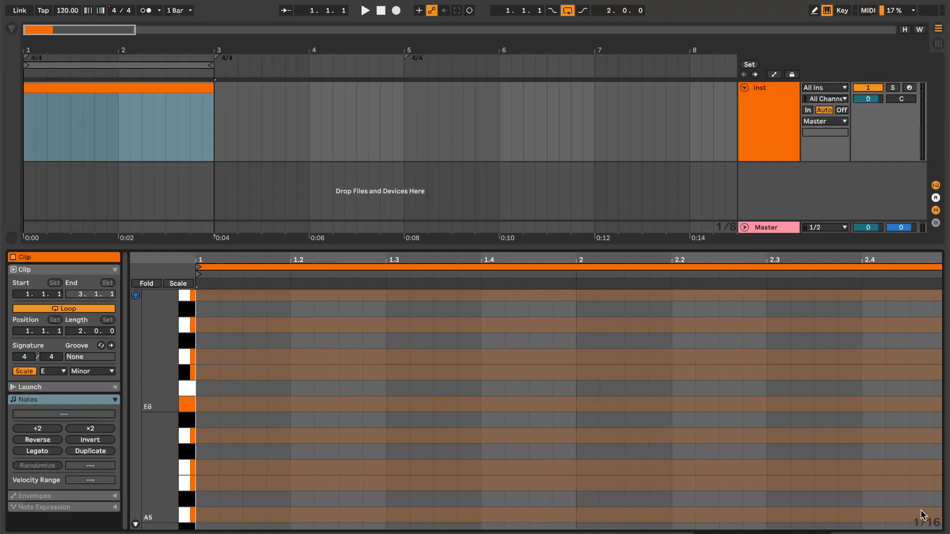
pyautogui.rightClick(231, 392)
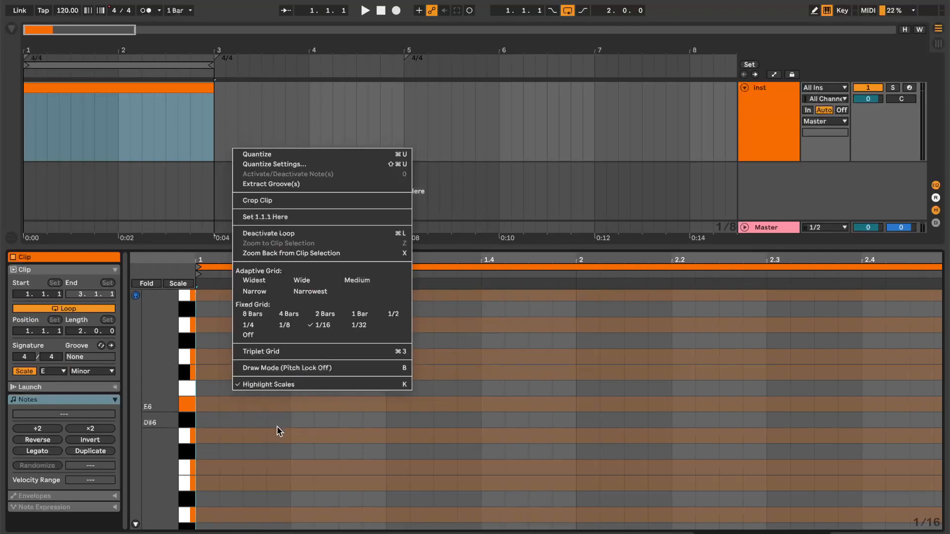
pyautogui.rightClick(308, 430)
pyautogui.rightClick(308, 430)
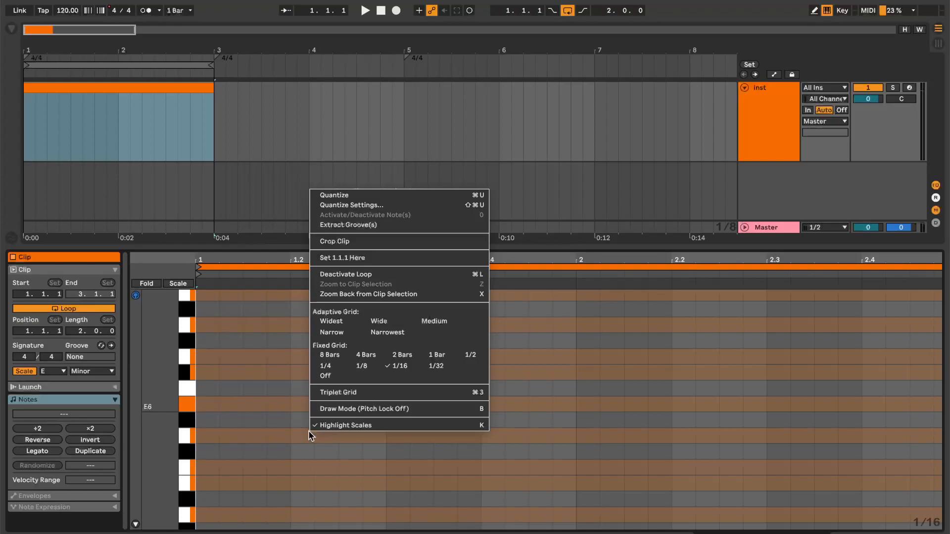
pyautogui.click(465, 355)
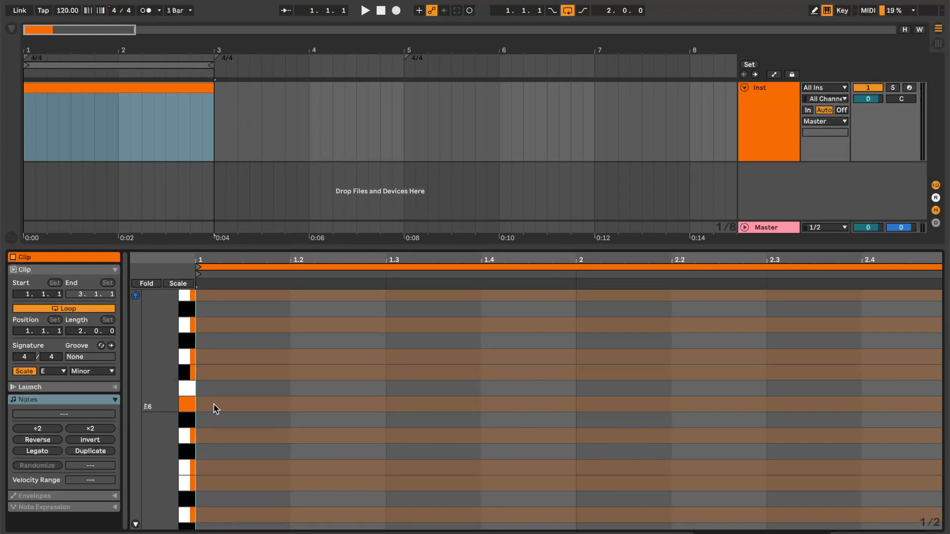
# Add an E4 note with a length of 1/2 at the very start of the clip.
pyautogui.scroll(-1, 215, 405)
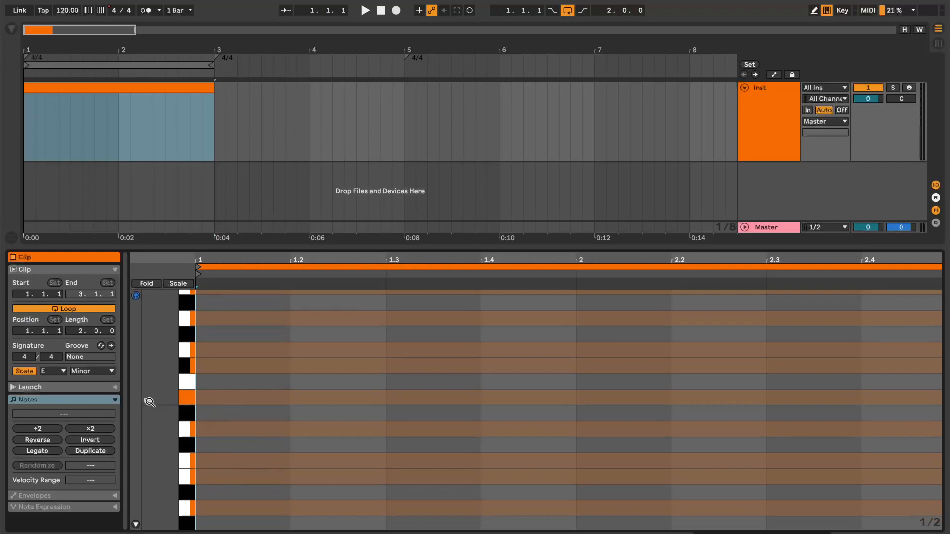
pyautogui.scroll(6, 247, 406)
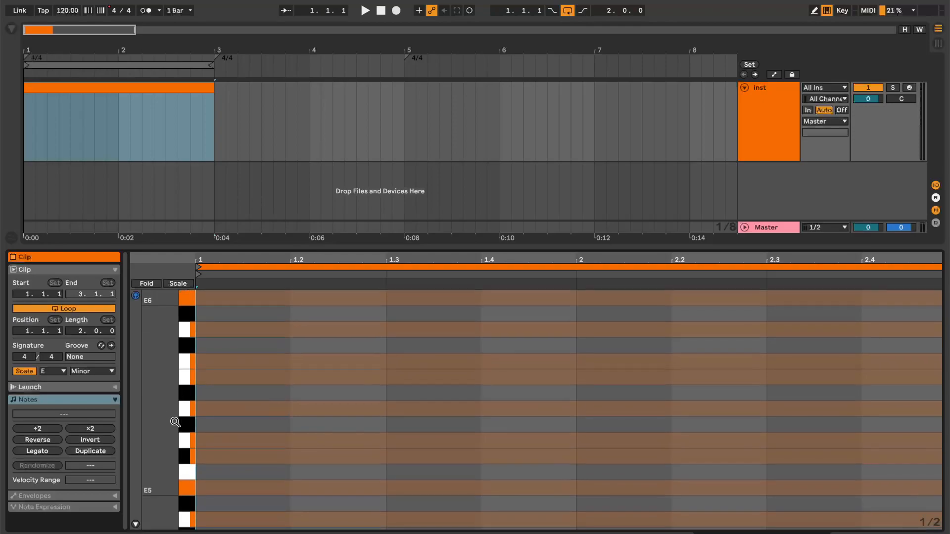
pyautogui.scroll(-1, 242, 471)
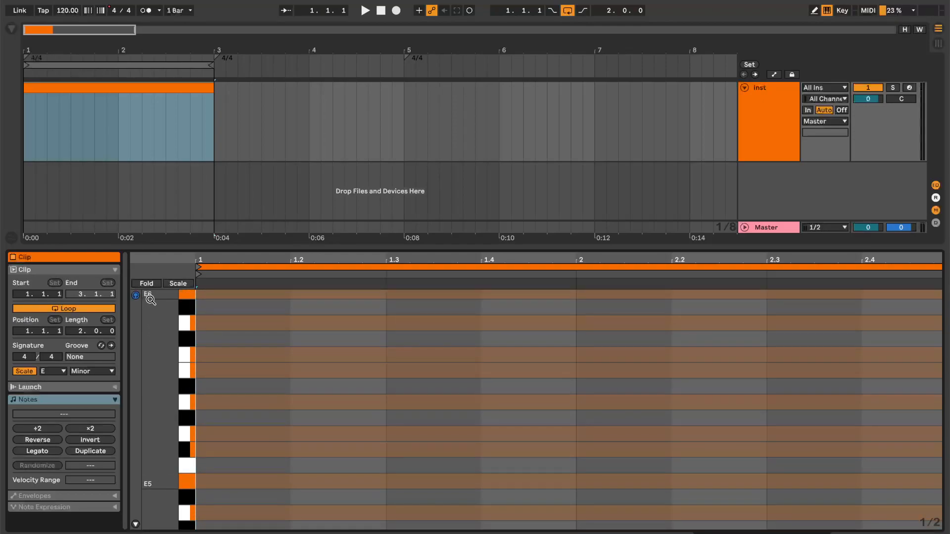
pyautogui.scroll(-4, 154, 439)
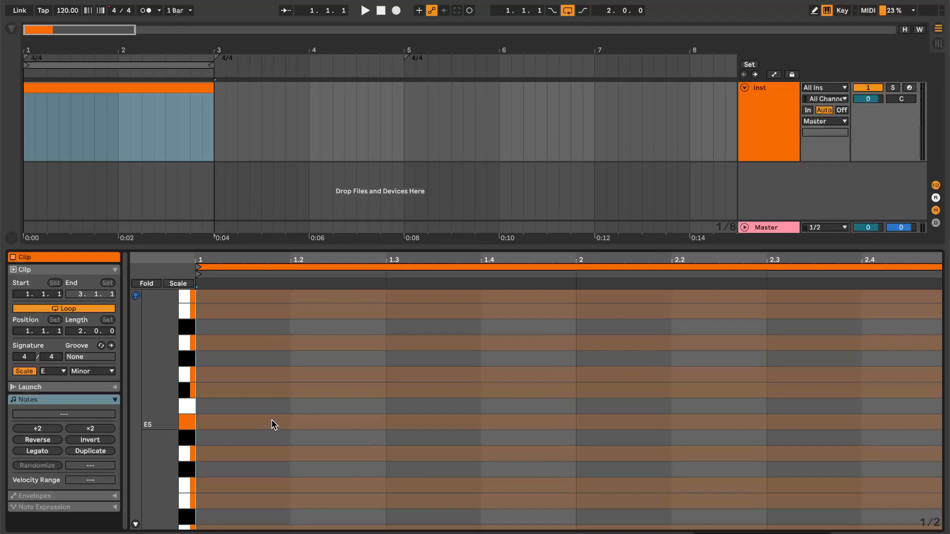
pyautogui.scroll(4, 151, 423)
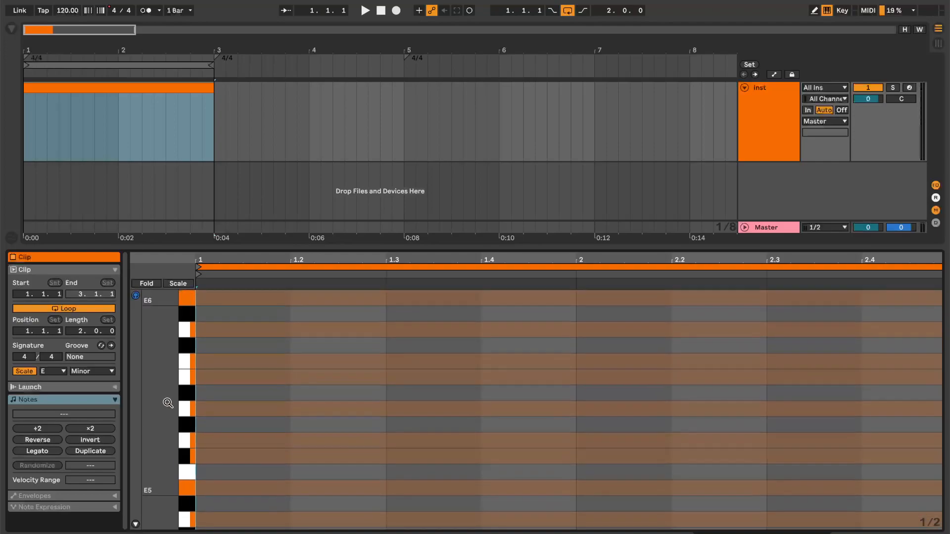
pyautogui.scroll(-8, 269, 432)
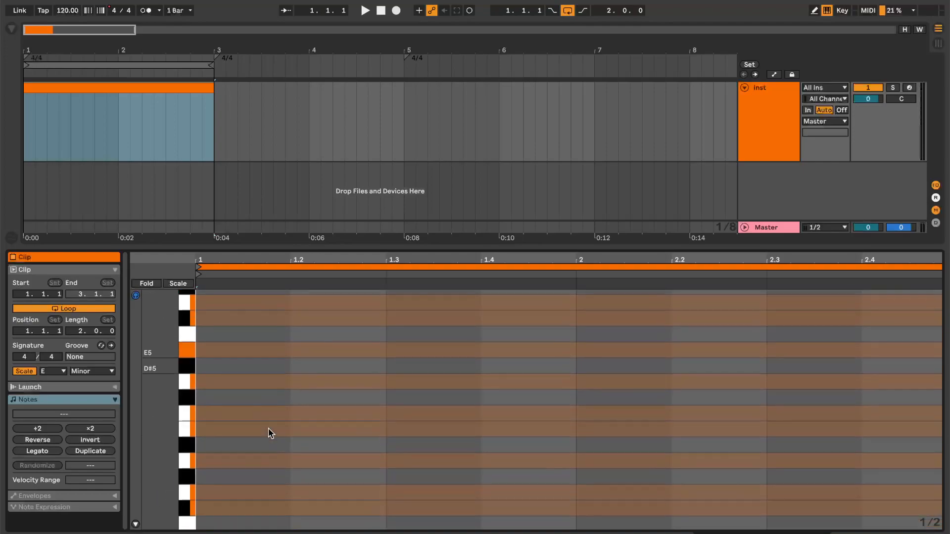
pyautogui.scroll(-6, 268, 428)
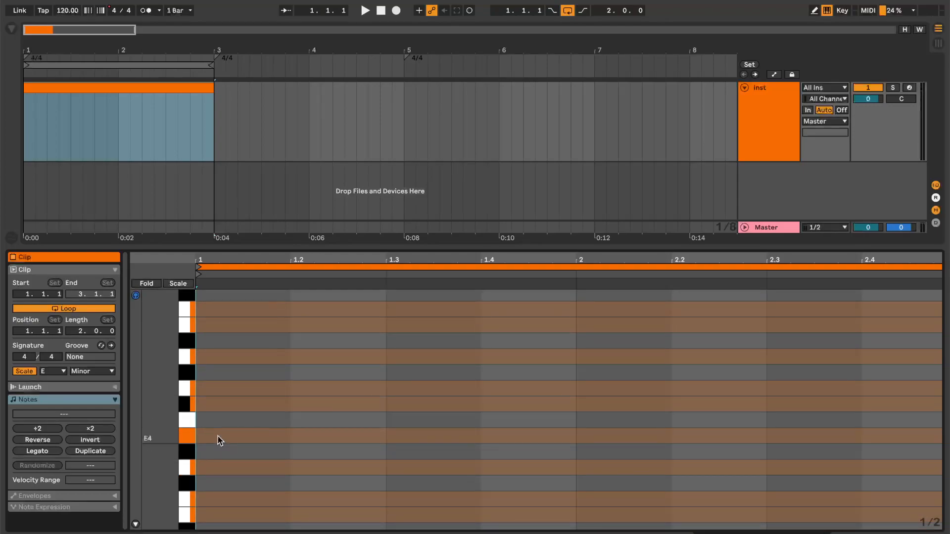
pyautogui.doubleClick(220, 439)
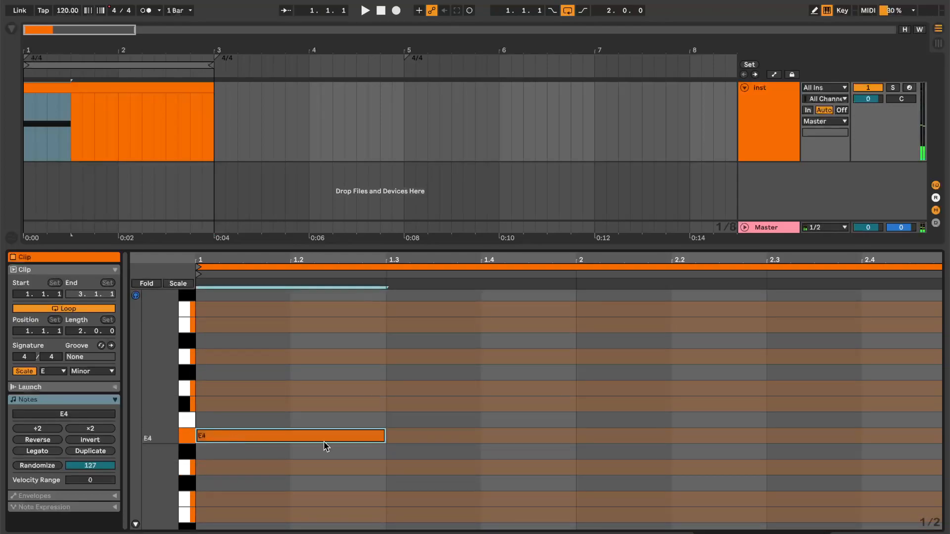
# Add a G4 note of the same length above the E4 at the clip's start.
pyautogui.scroll(5, 322, 447)
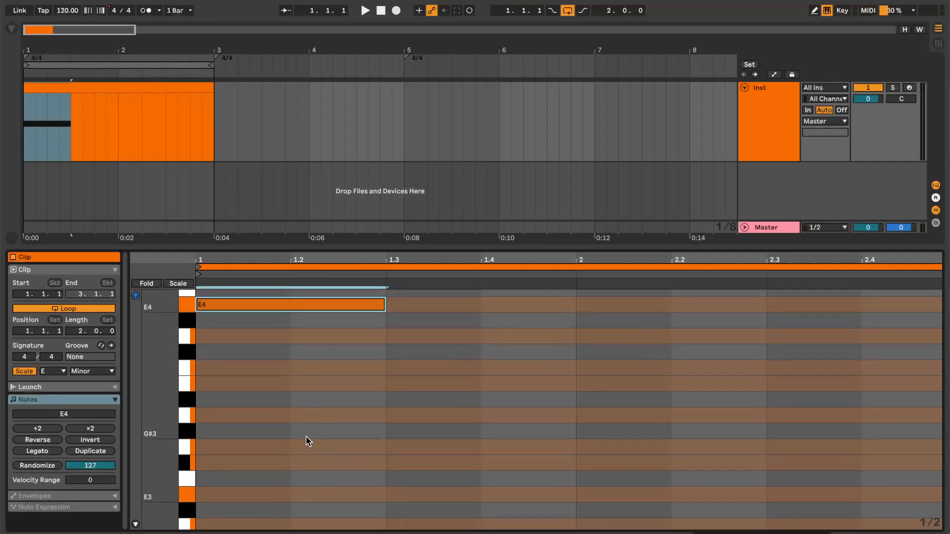
pyautogui.scroll(5, 307, 441)
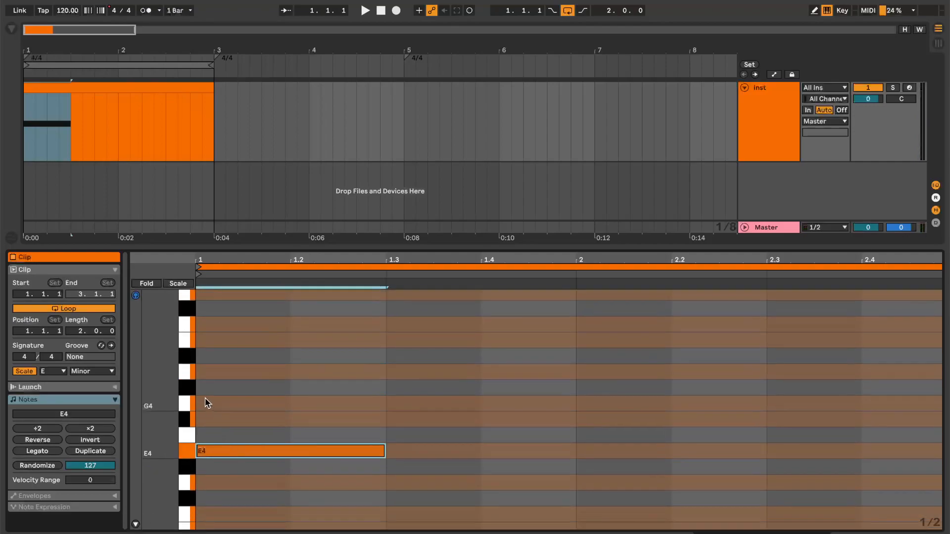
pyautogui.doubleClick(203, 404)
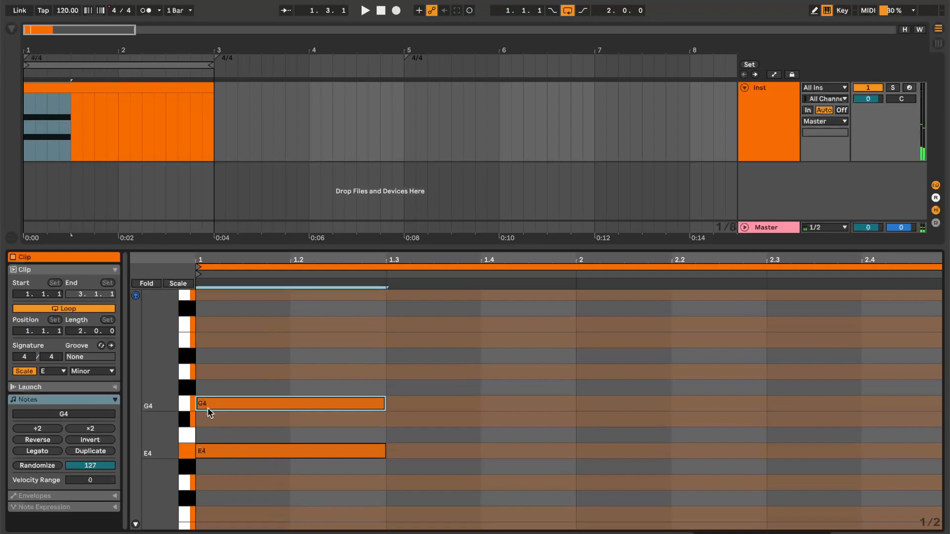
pyautogui.press('Down')
pyautogui.click(233, 421)
# Add an A4 note above the G4 at the clip's start and select the stacked notes to audition them.
pyautogui.doubleClick(219, 372)
pyautogui.moveTo(268, 482); pyautogui.dragTo(267, 358)
pyautogui.click(264, 407)
pyautogui.moveTo(257, 417); pyautogui.dragTo(257, 403)
pyautogui.moveTo(261, 471); pyautogui.dragTo(262, 366)
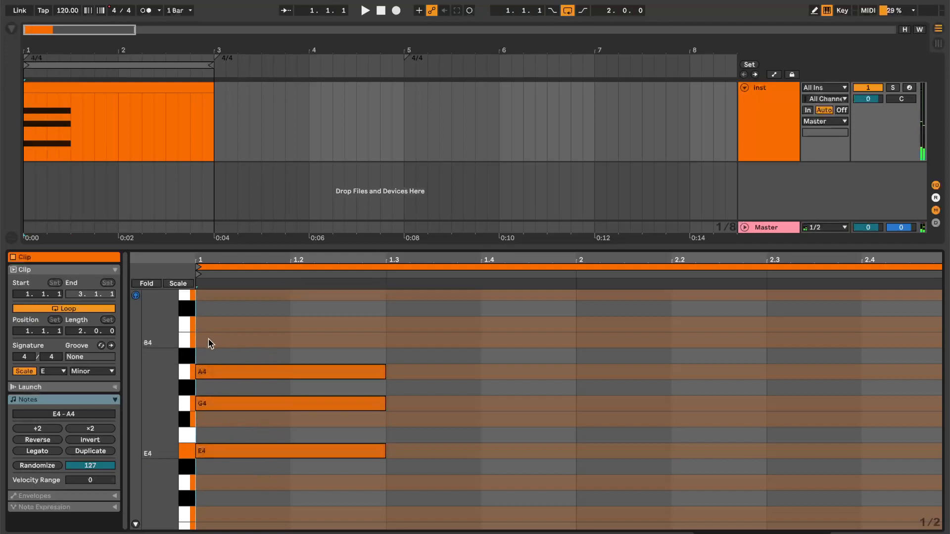
# Add a B4 note on top of the chord, audition all four notes together and clear the selection.
pyautogui.doubleClick(210, 341)
pyautogui.moveTo(275, 486); pyautogui.dragTo(274, 329)
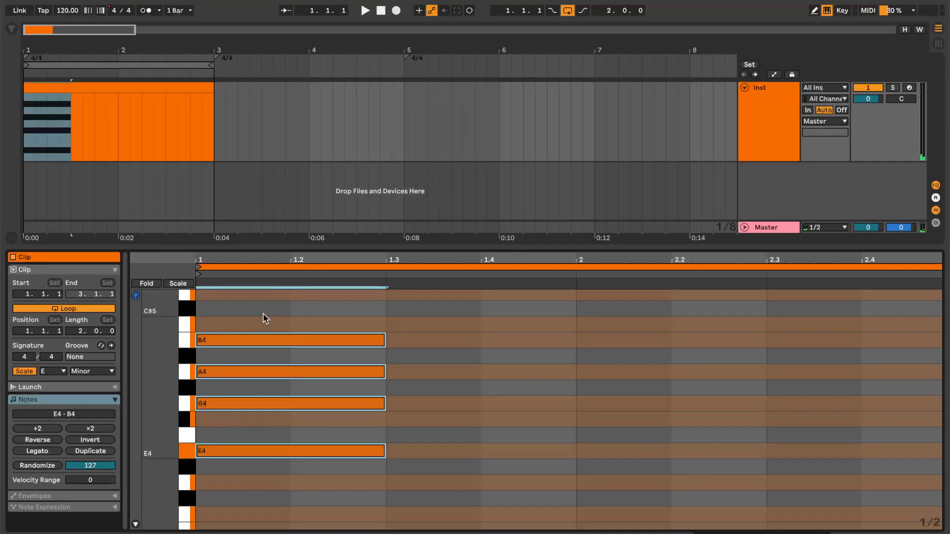
pyautogui.click(266, 318)
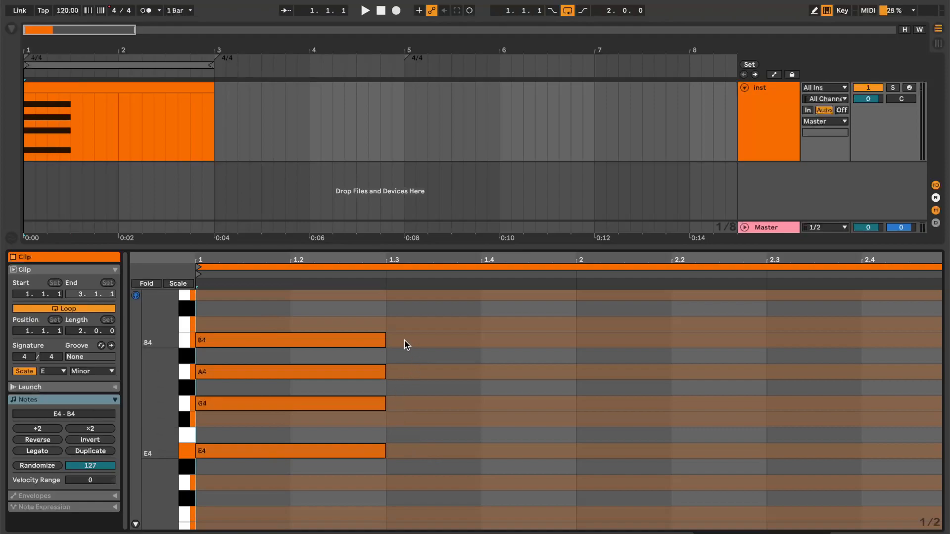
# Audition the four stacked notes, try lowering the G4 note to F#4, and move it back to G4.
pyautogui.click(295, 455)
pyautogui.moveTo(295, 457); pyautogui.dragTo(305, 325)
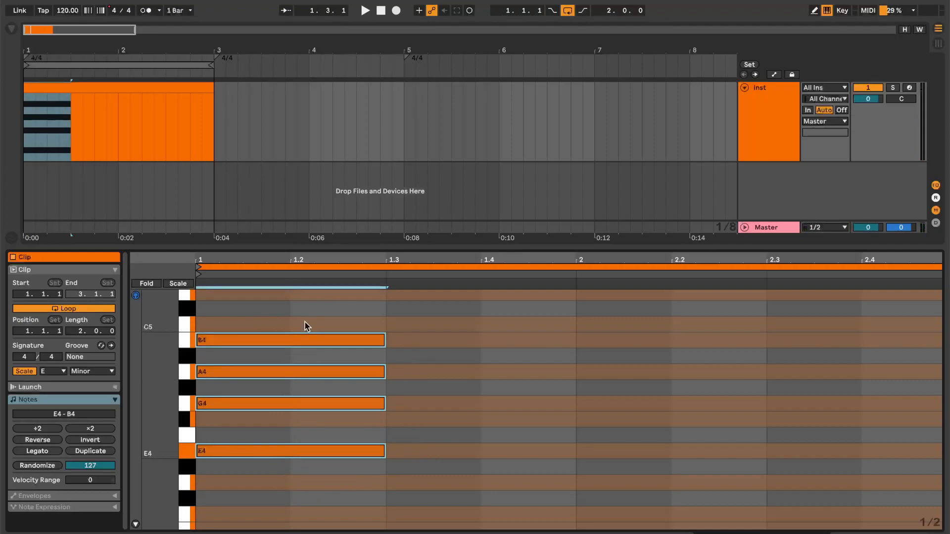
pyautogui.click(257, 407)
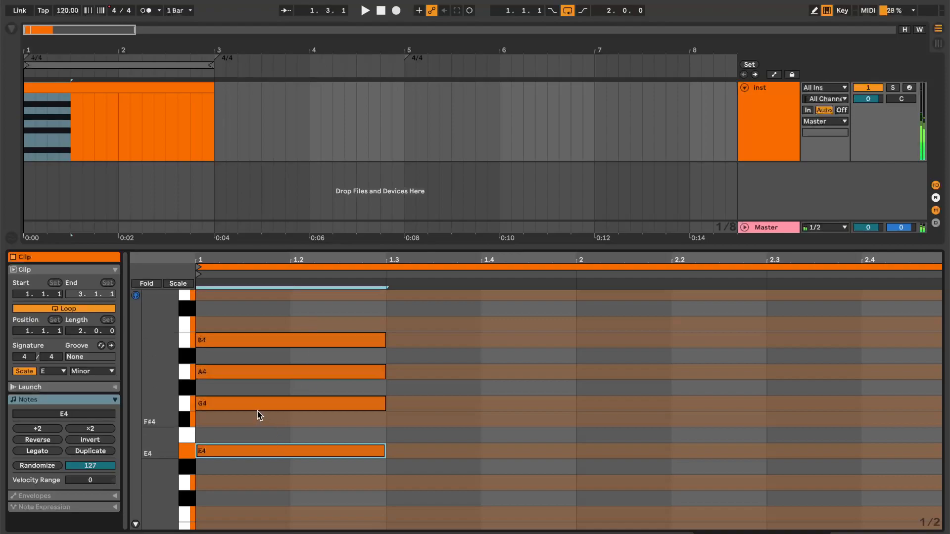
pyautogui.moveTo(256, 411)
pyautogui.mouseDown()
pyautogui.moveTo(248, 406)
pyautogui.moveTo(257, 411)
pyautogui.mouseUp()
pyautogui.moveTo(283, 493); pyautogui.dragTo(287, 340)
pyautogui.click(270, 420)
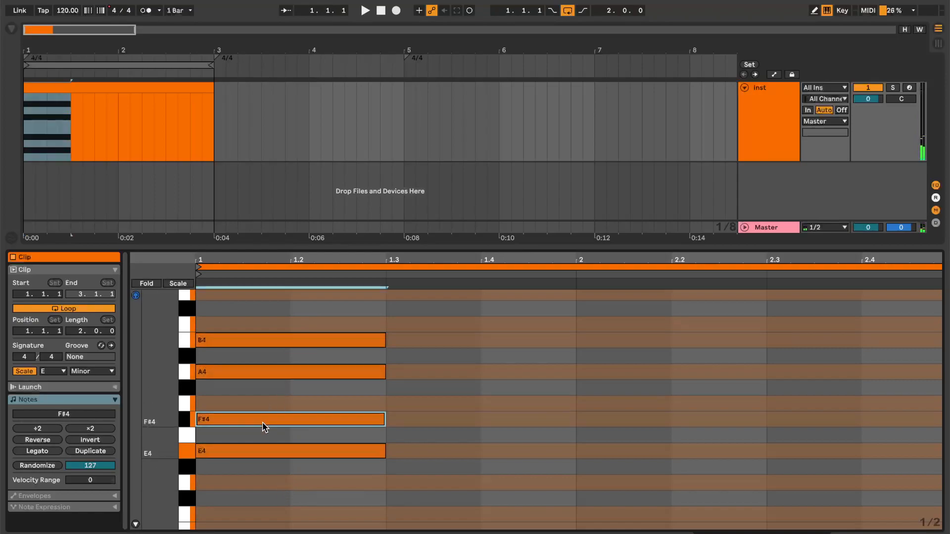
pyautogui.press('Up')
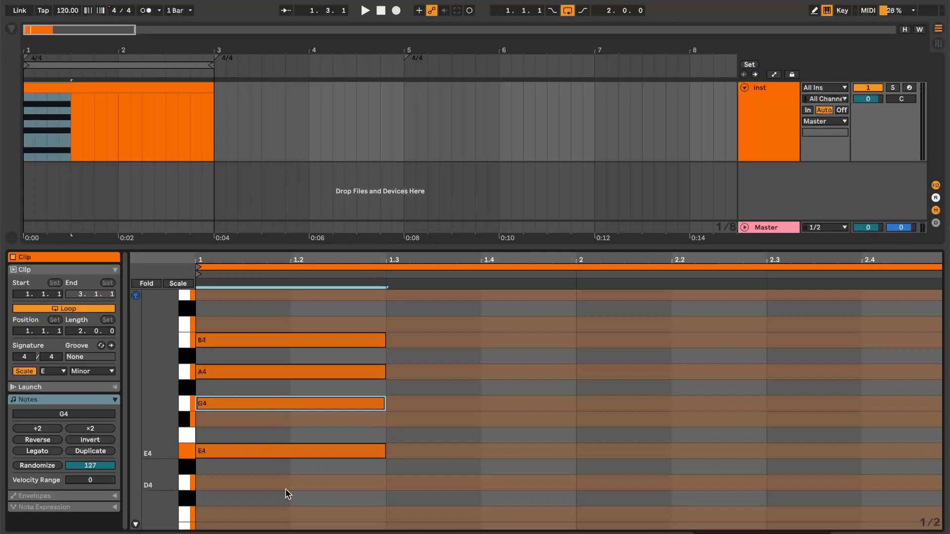
# Transpose all four stacked notes down one octave to E3, G3, A3 and B3 and audition them.
pyautogui.moveTo(299, 492); pyautogui.dragTo(391, 376)
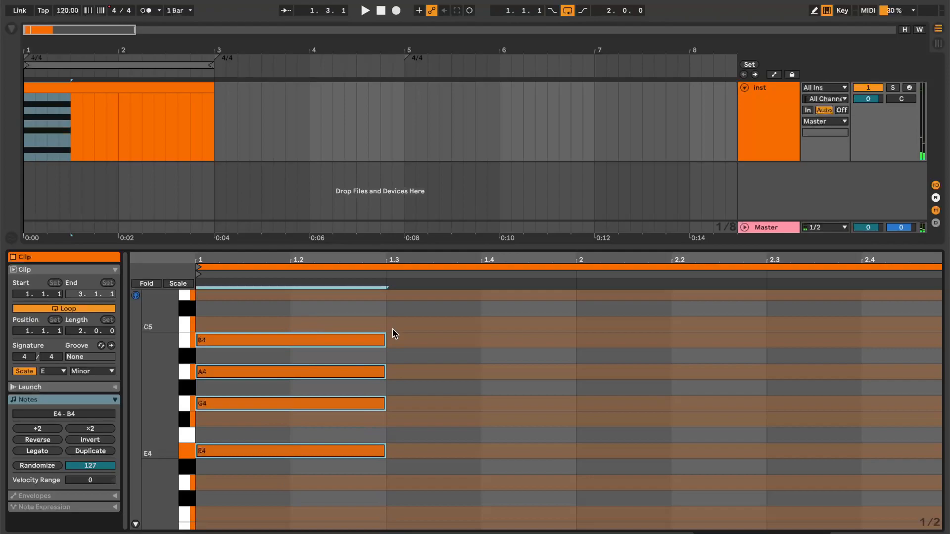
pyautogui.scroll(-2, 433, 367)
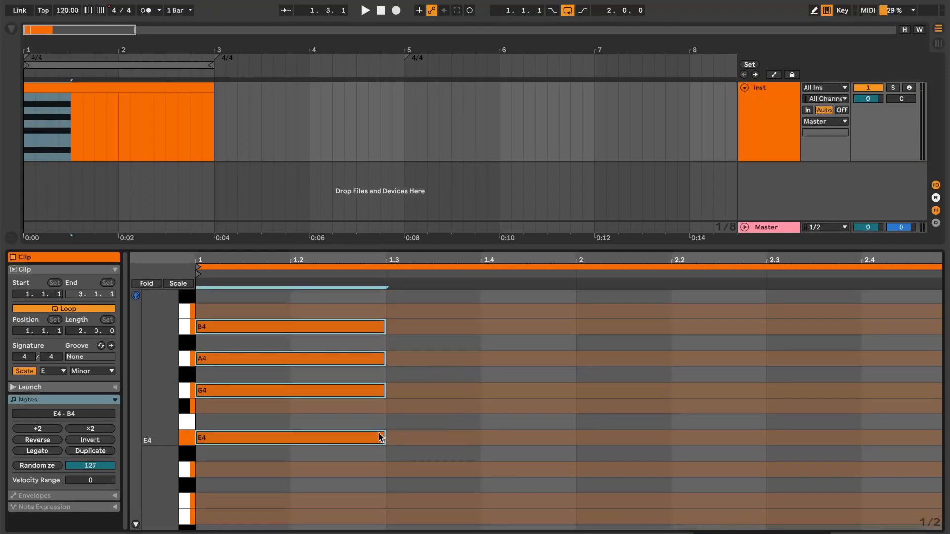
pyautogui.hotkey('shift', 'Down')
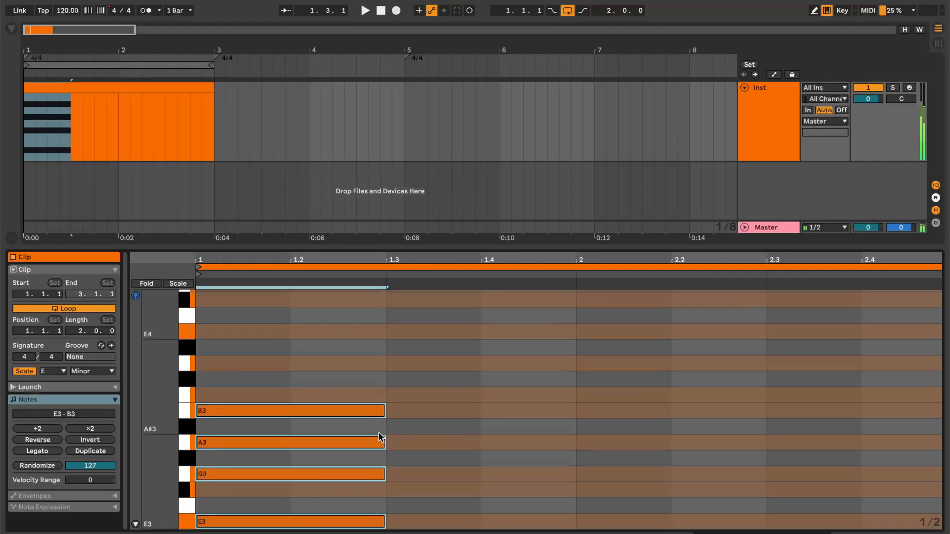
pyautogui.scroll(-5, 494, 363)
pyautogui.moveTo(310, 495); pyautogui.dragTo(312, 333)
pyautogui.scroll(2, 333, 340)
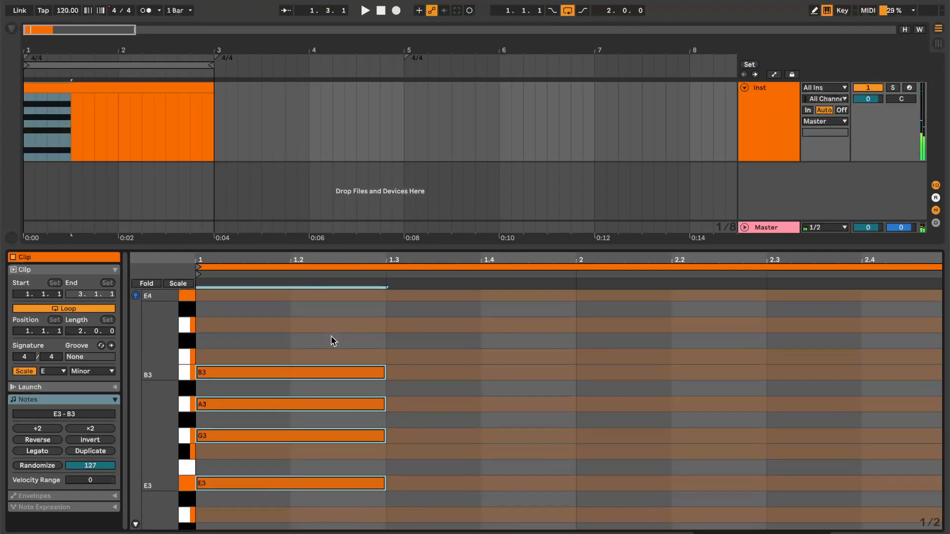
# Add D4 and E4 notes of the same length on top of the chord and play back all its notes.
pyautogui.doubleClick(211, 328)
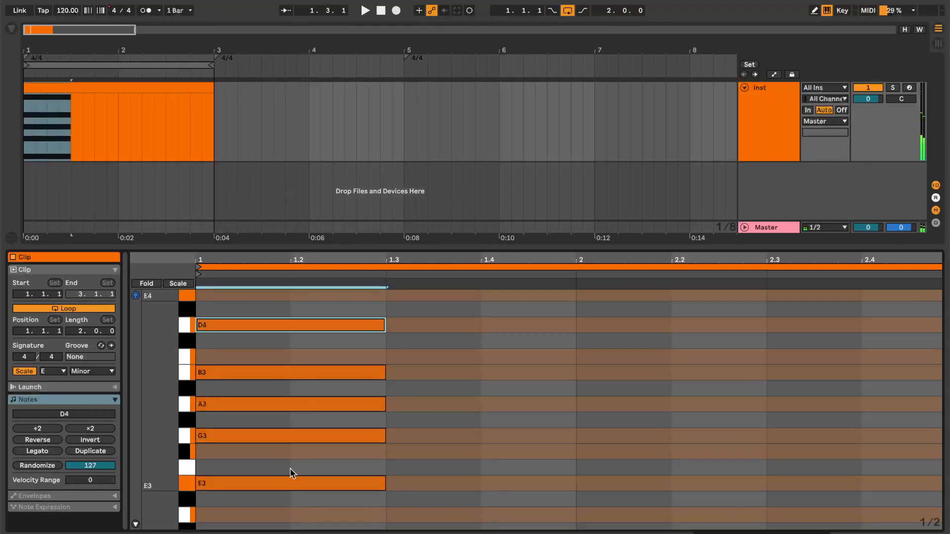
pyautogui.scroll(2, 265, 395)
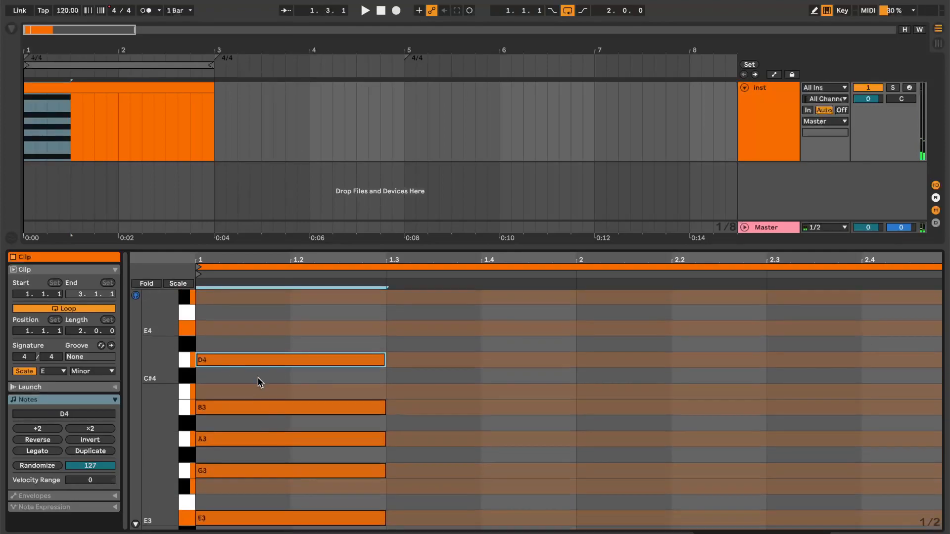
pyautogui.doubleClick(206, 332)
pyautogui.scroll(-1, 270, 414)
pyautogui.moveTo(285, 518); pyautogui.dragTo(282, 396)
pyautogui.hotkey('ctrl', 'z')
pyautogui.scroll(-2, 388, 431)
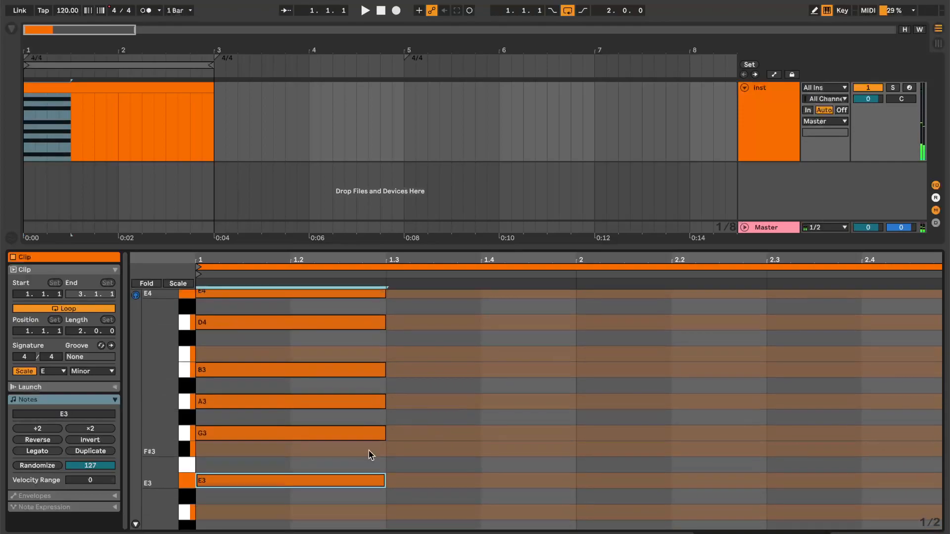
pyautogui.moveTo(285, 502); pyautogui.dragTo(284, 292)
pyautogui.press('space')
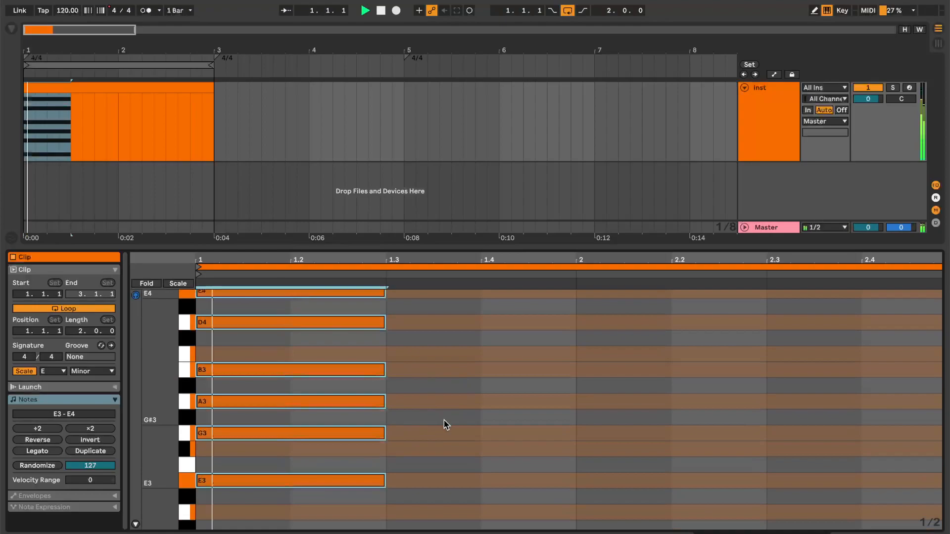
pyautogui.press('space')
# Delete the A3 note from the chord and play back the remaining notes.
pyautogui.click(271, 435)
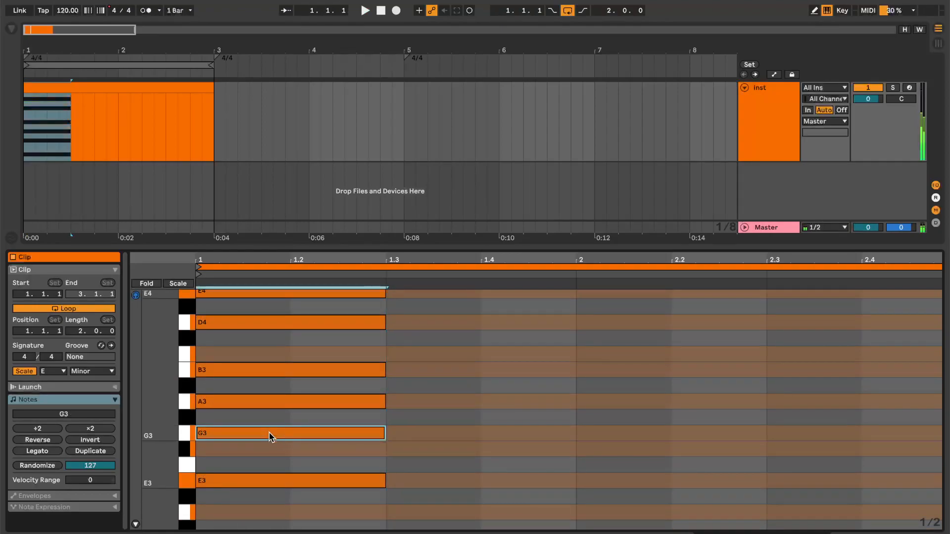
pyautogui.click(270, 405)
pyautogui.press('Delete')
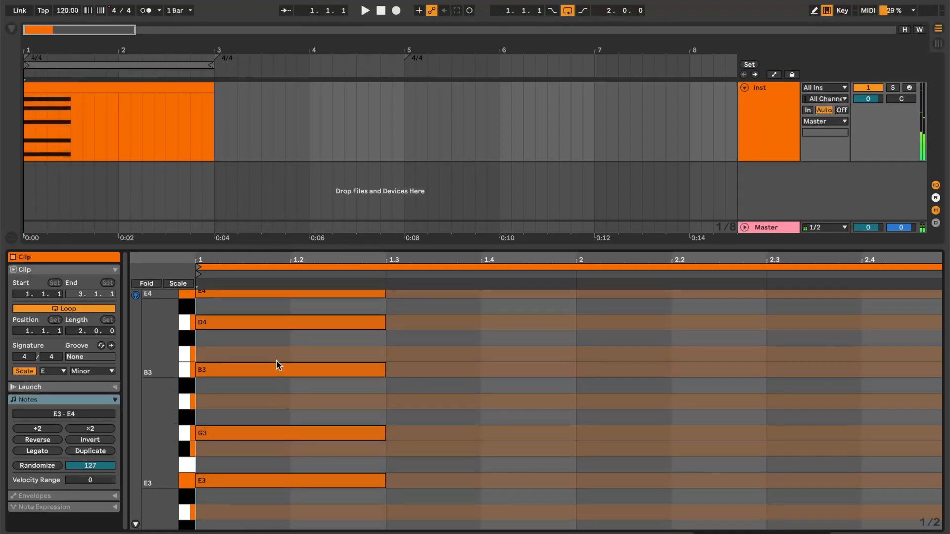
pyautogui.press('space')
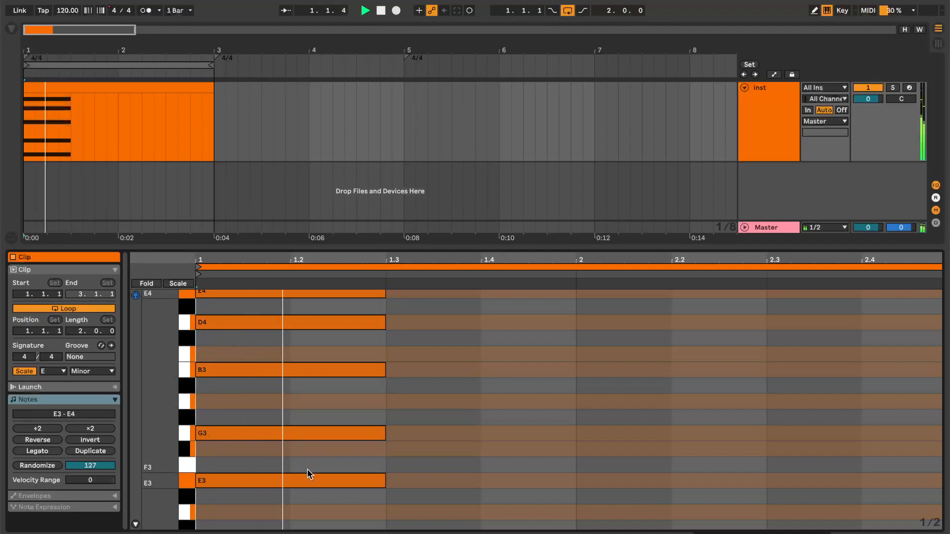
pyautogui.press('space')
# Audition the full chord, its three lowest notes E3, G3 and B3 alone, and the full chord again.
pyautogui.moveTo(338, 503); pyautogui.dragTo(316, 267)
pyautogui.scroll(2, 438, 420)
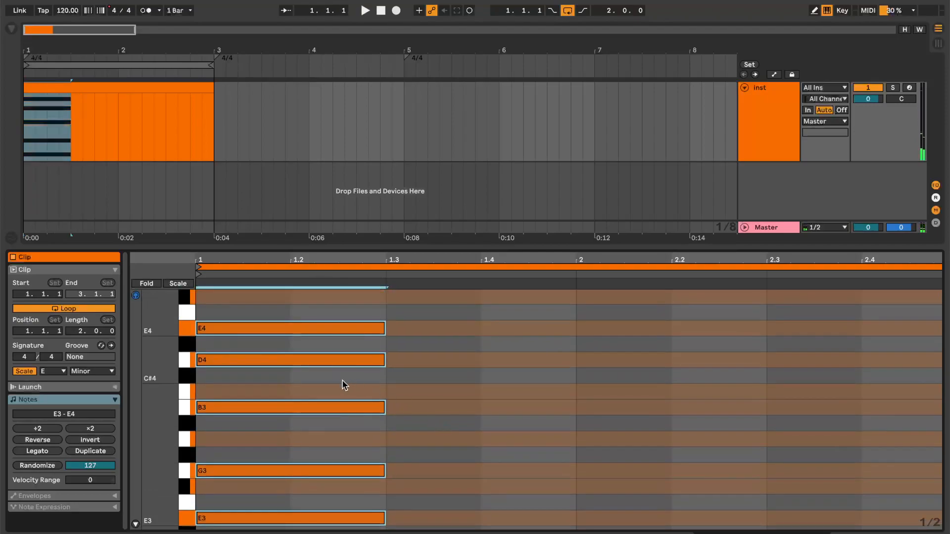
pyautogui.scroll(-1, 341, 378)
pyautogui.click(307, 506)
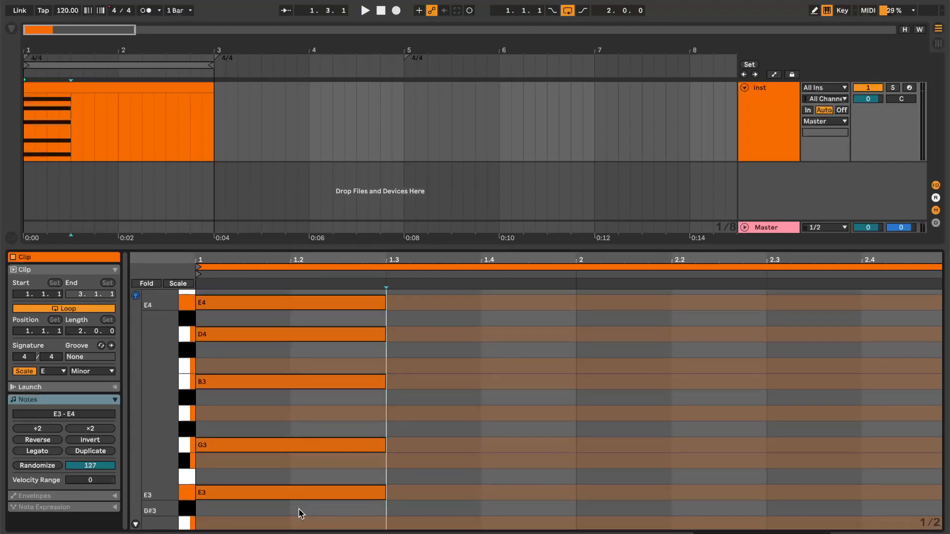
pyautogui.moveTo(281, 514); pyautogui.dragTo(278, 384)
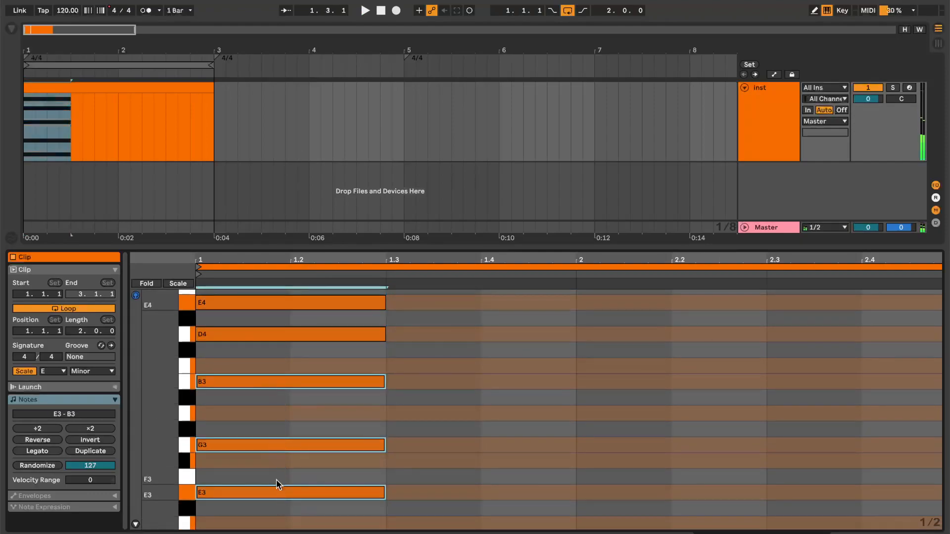
pyautogui.moveTo(276, 518); pyautogui.dragTo(261, 300)
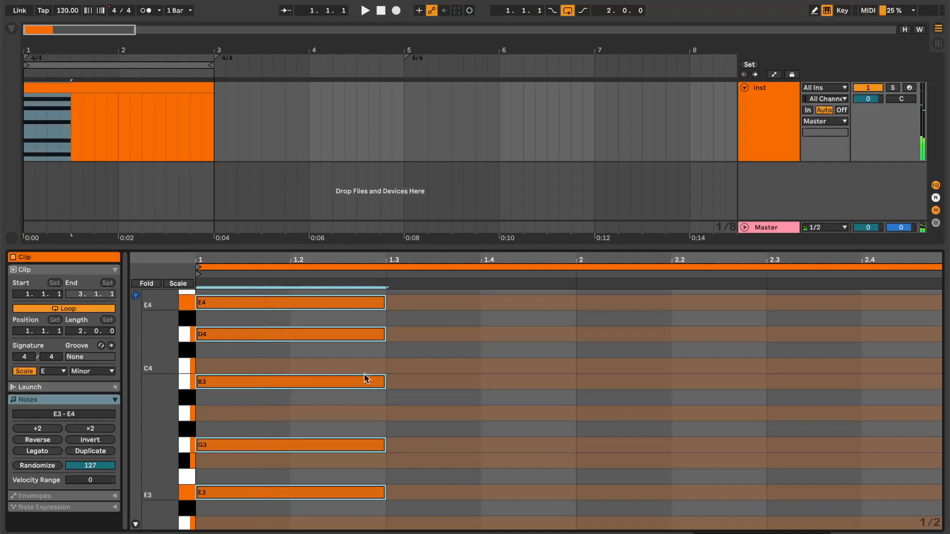
pyautogui.scroll(-1, 374, 381)
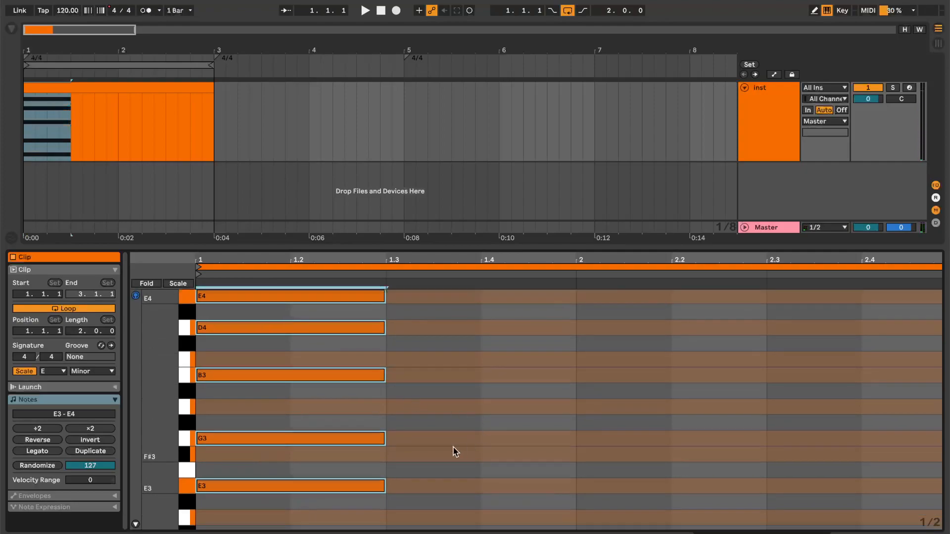
pyautogui.scroll(-2, 457, 451)
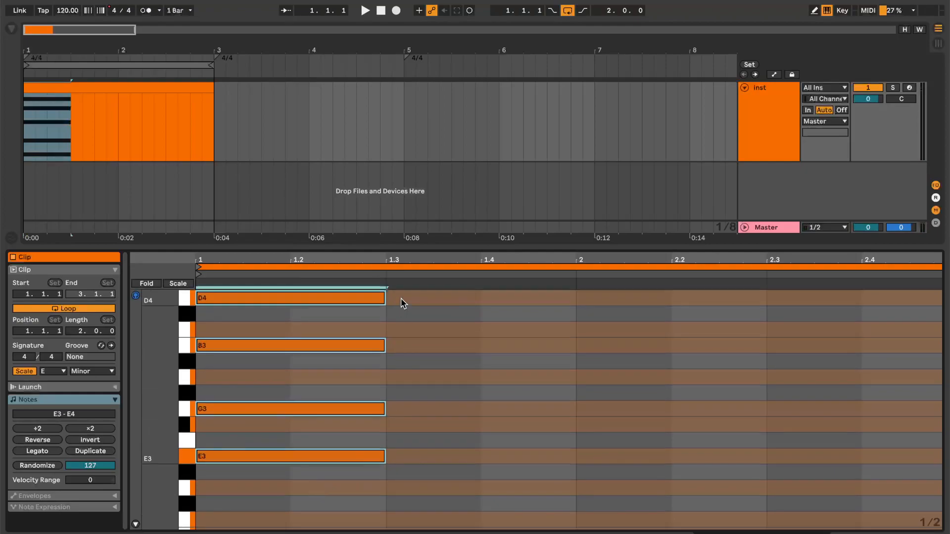
# Enlarge the piano roll's height to expose the keys below E3 and clear the note selection.
pyautogui.moveTo(400, 247); pyautogui.dragTo(410, 137)
pyautogui.scroll(1, 391, 379)
pyautogui.click(303, 381)
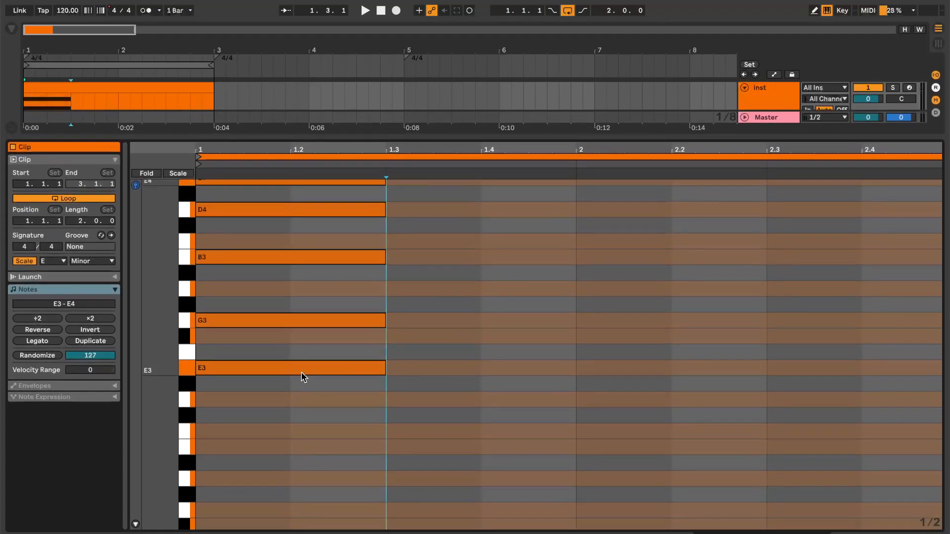
# Build a second chord of 1/2-length C3, E3, G3 and B3 notes at position 1.3 and play it back.
pyautogui.doubleClick(396, 437)
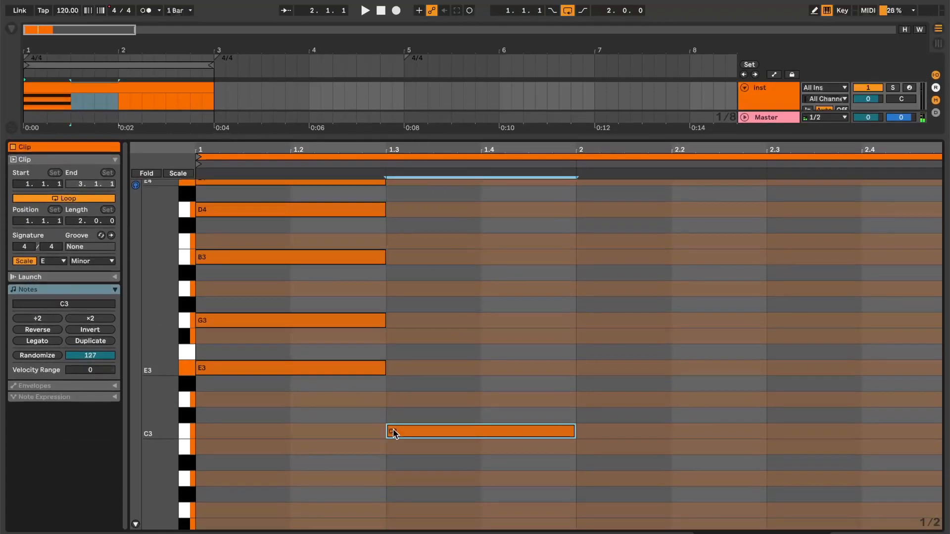
pyautogui.doubleClick(400, 370)
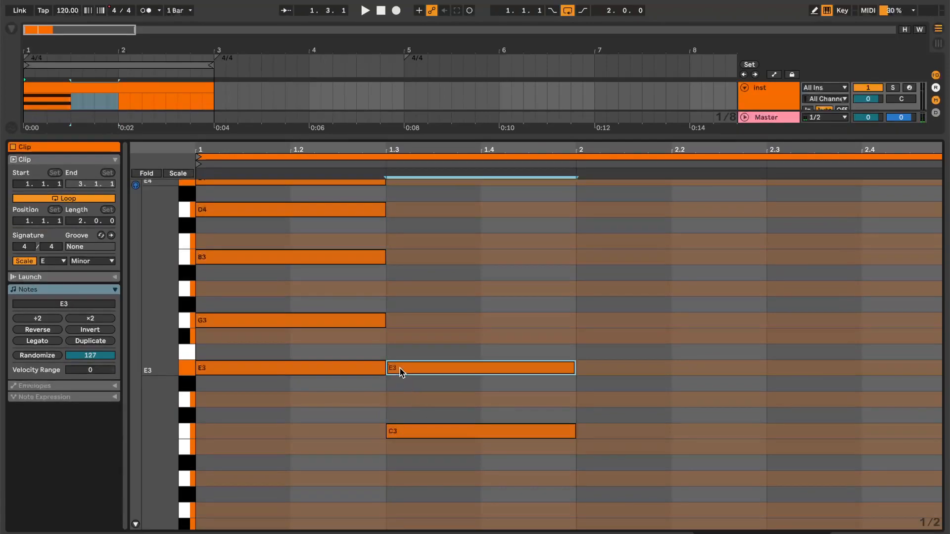
pyautogui.doubleClick(403, 322)
pyautogui.doubleClick(397, 258)
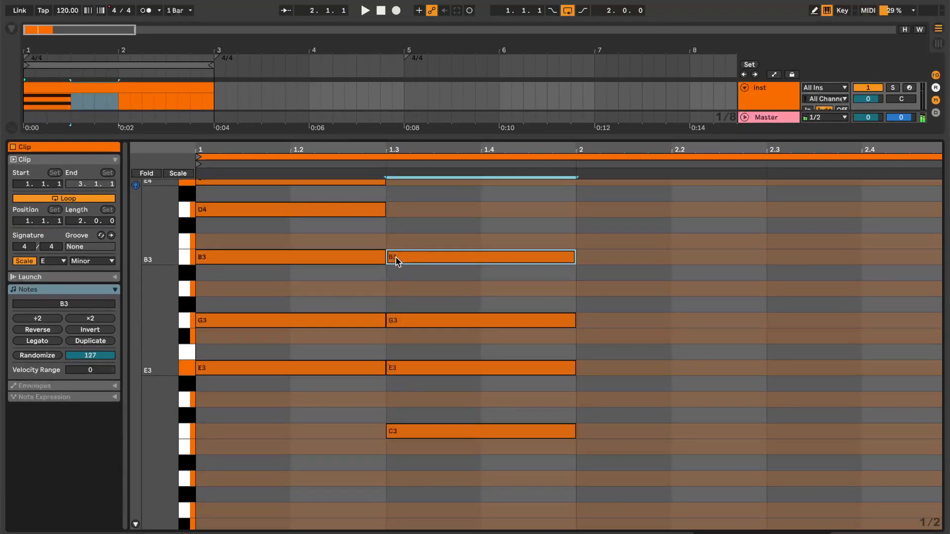
pyautogui.moveTo(454, 447); pyautogui.dragTo(449, 252)
pyautogui.press('space')
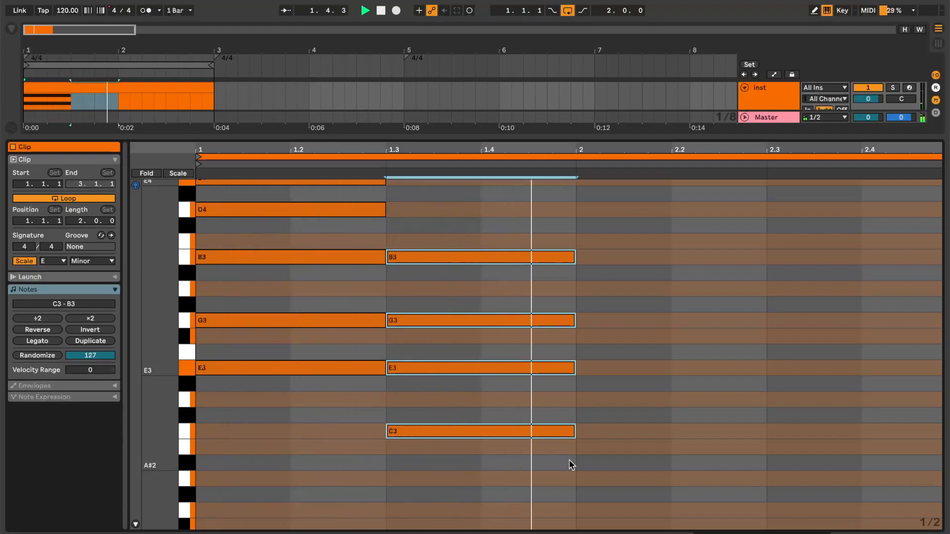
# Build a third chord of 1/2-length A2, C3, E3, G3 and A3 notes at the start of bar 2.
pyautogui.doubleClick(594, 479)
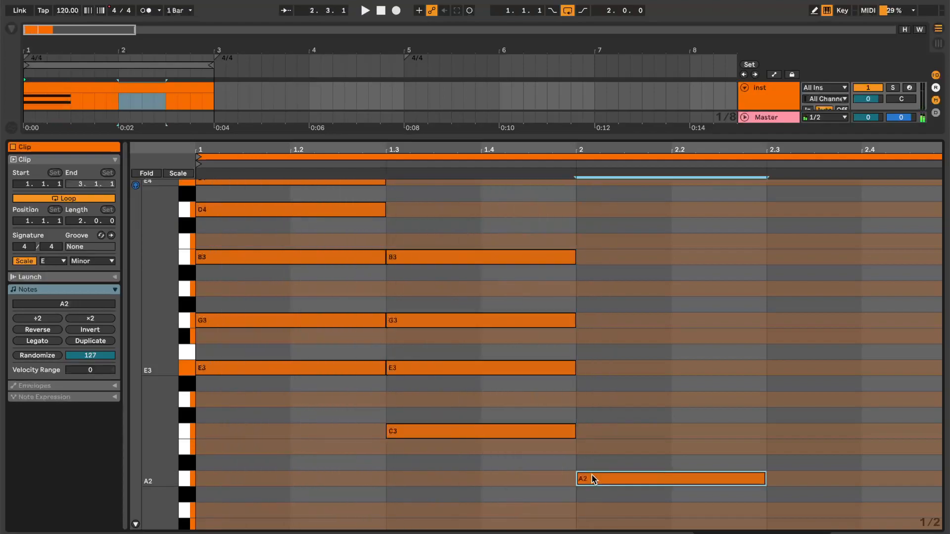
pyautogui.doubleClick(593, 431)
pyautogui.doubleClick(584, 369)
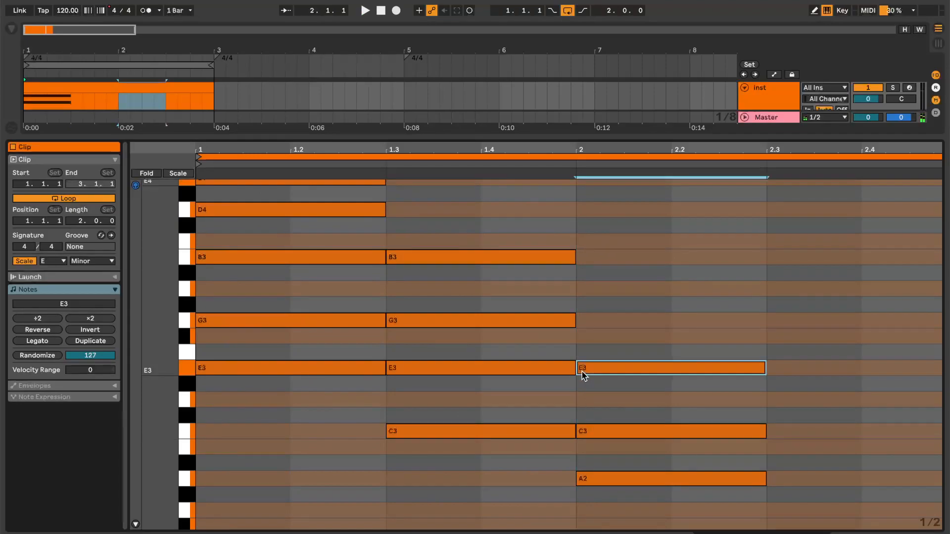
pyautogui.doubleClick(589, 320)
pyautogui.doubleClick(586, 289)
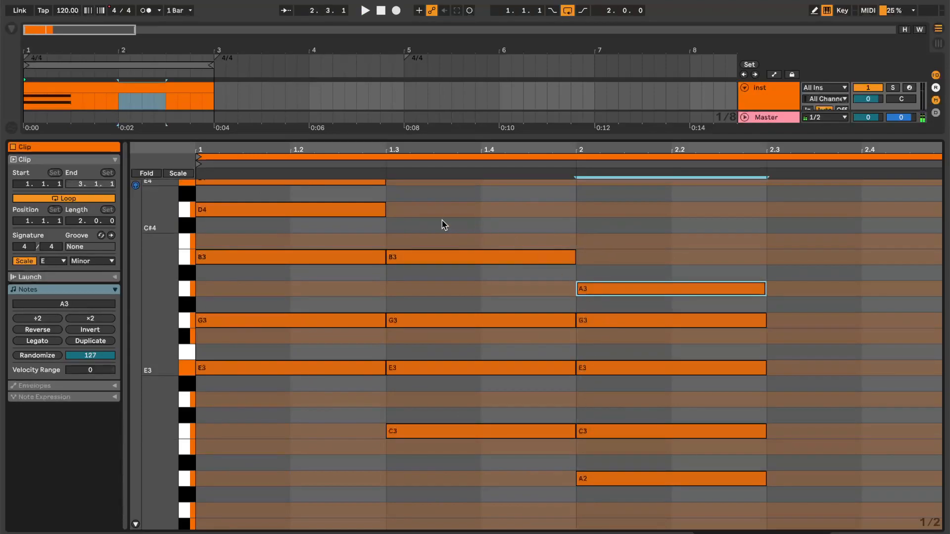
# Play back the chord progression and raise the third chord's A2 note by one octave.
pyautogui.press('space')
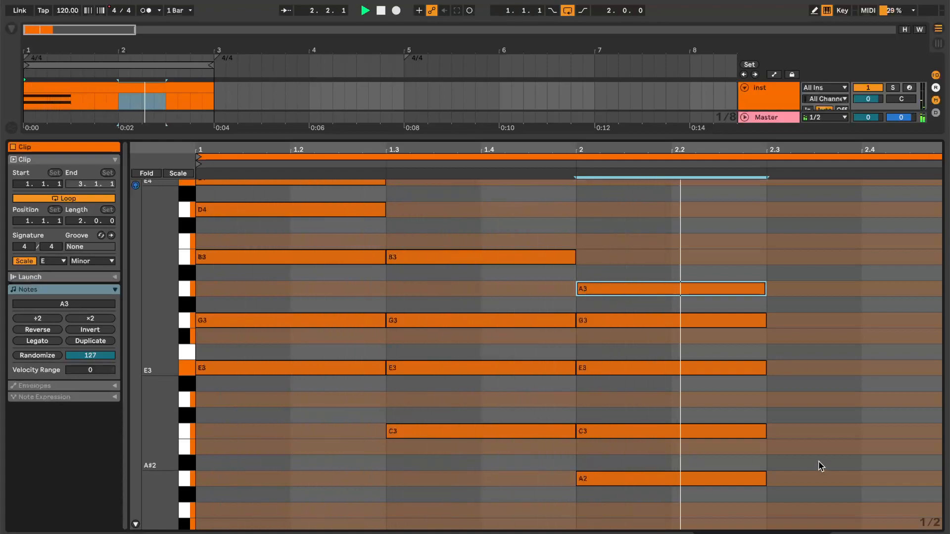
pyautogui.press('space')
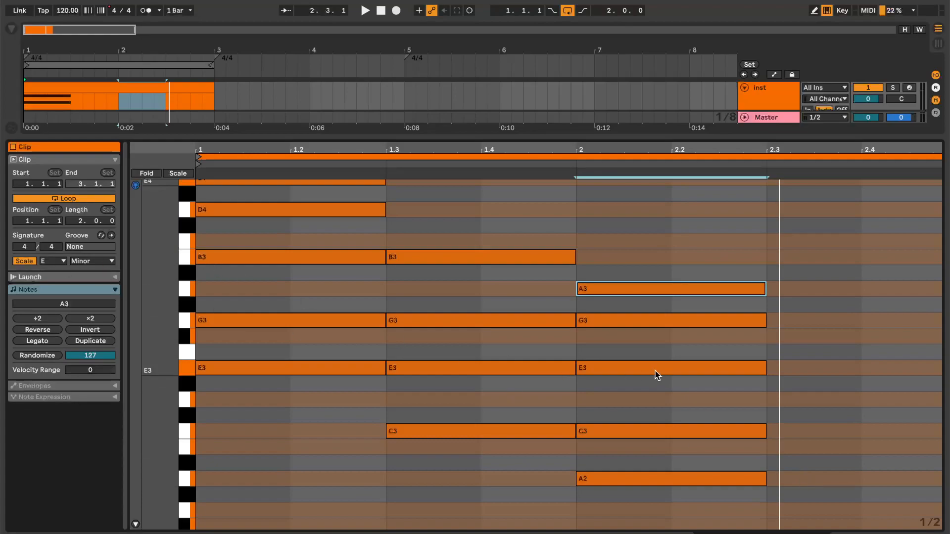
pyautogui.click(643, 478)
pyautogui.hotkey('shift', 'Up')
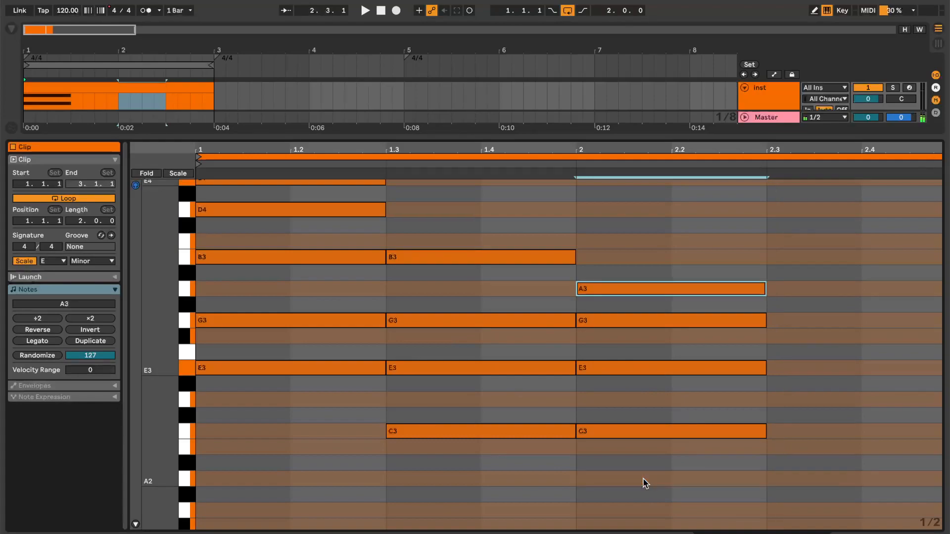
# Try the second chord with its C3 note raised an octave to C4, play it back, and return the note to C3.
pyautogui.click(450, 436)
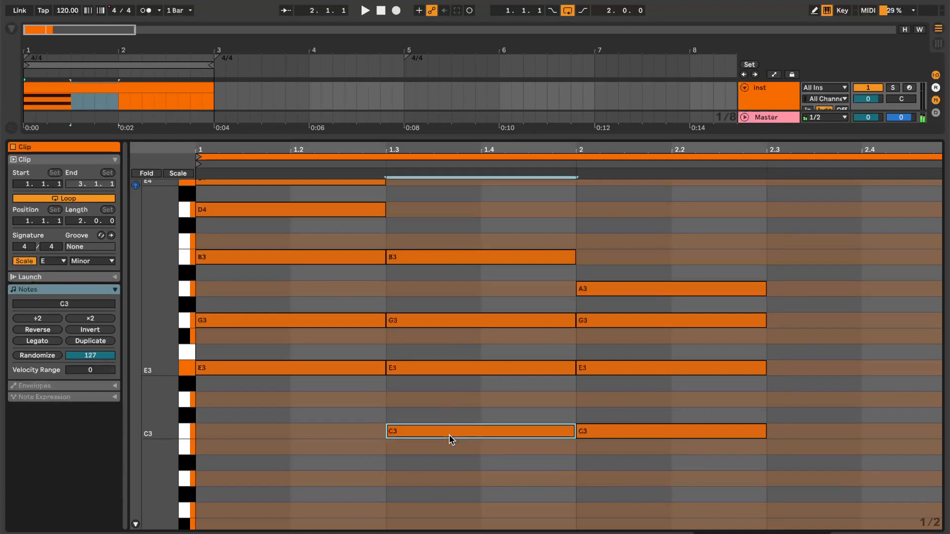
pyautogui.hotkey('shift', 'Up')
pyautogui.press('space')
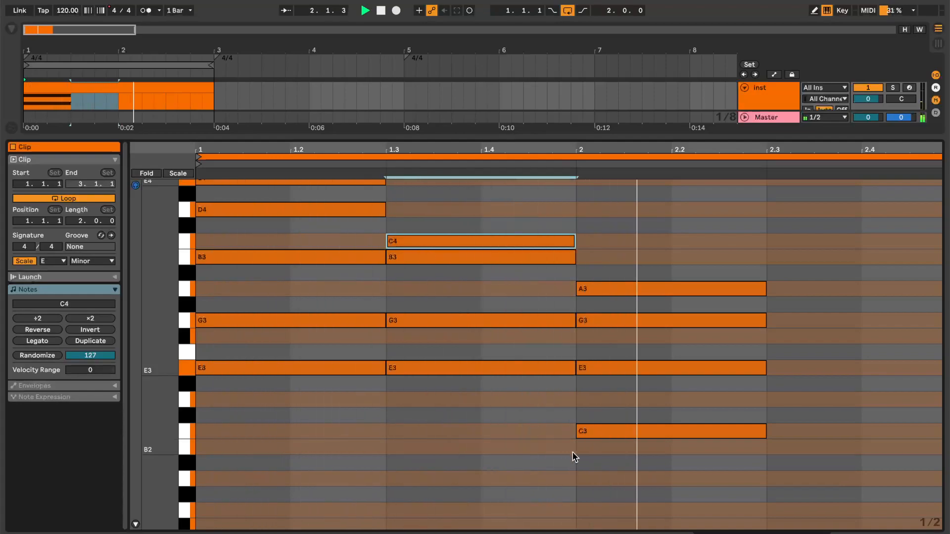
pyautogui.press('space')
pyautogui.hotkey('shift', 'Down')
pyautogui.press('space')
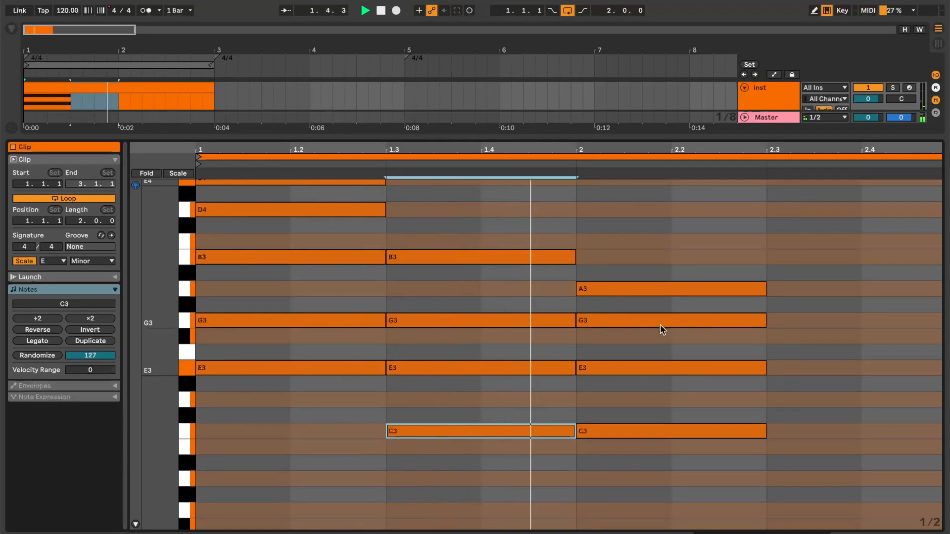
# Add a 1/2-length A2 note to the third chord at bar 2 and lower the first chord's E4 note by one octave.
pyautogui.press('space')
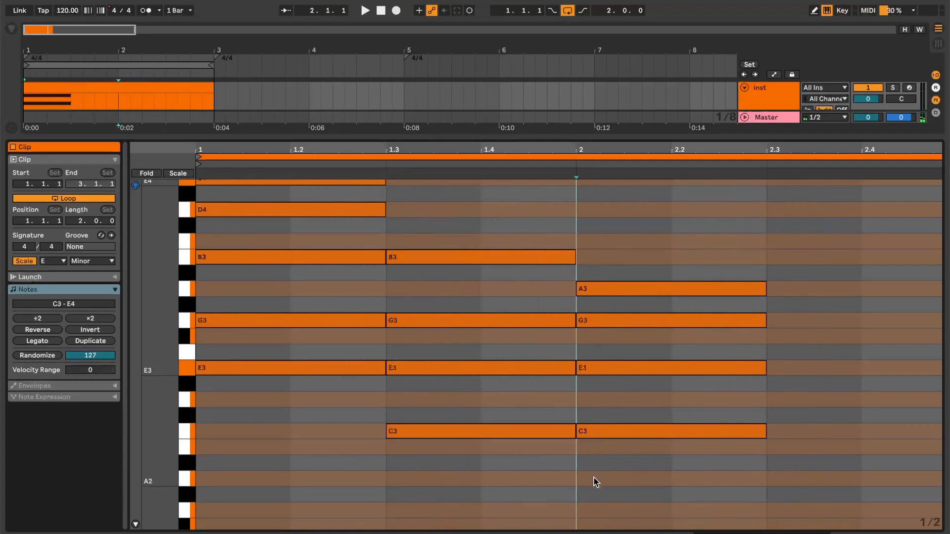
pyautogui.doubleClick(593, 476)
pyautogui.scroll(2, 395, 250)
pyautogui.click(304, 213)
pyautogui.hotkey('shift', 'Down')
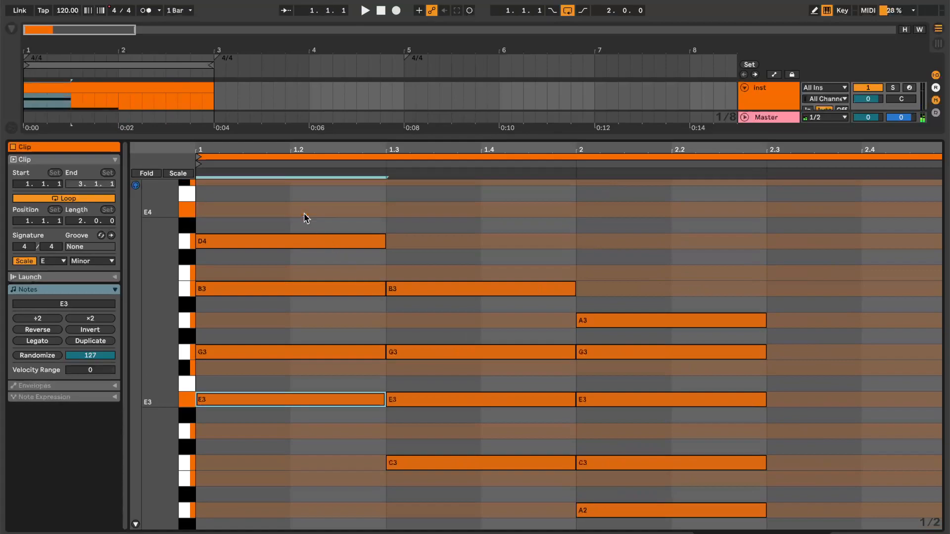
# Play back the progression and extend all of the third chord's notes to the end of bar 2.
pyautogui.hotkey('ctrl', 'a')
pyautogui.press('space')
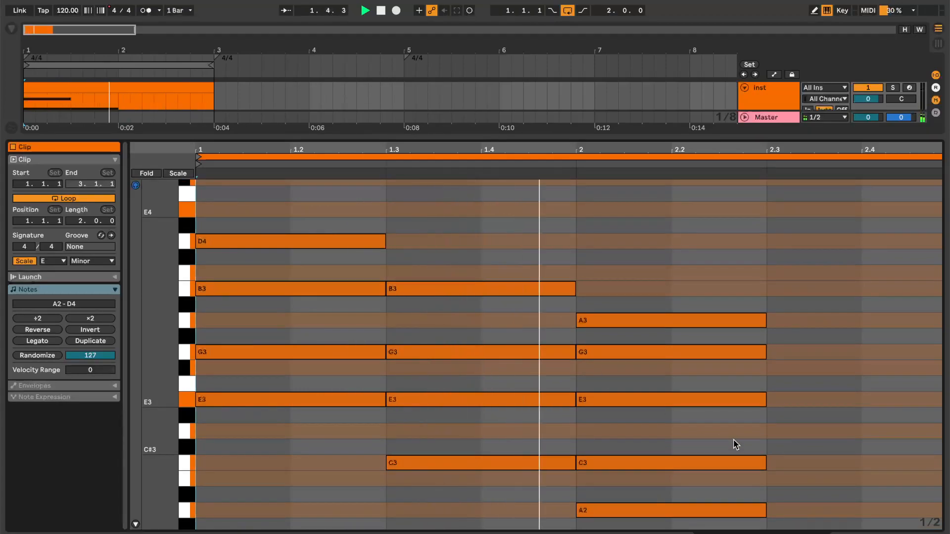
pyautogui.scroll(-2, 812, 426)
pyautogui.press('space')
pyautogui.moveTo(753, 503); pyautogui.dragTo(940, 305)
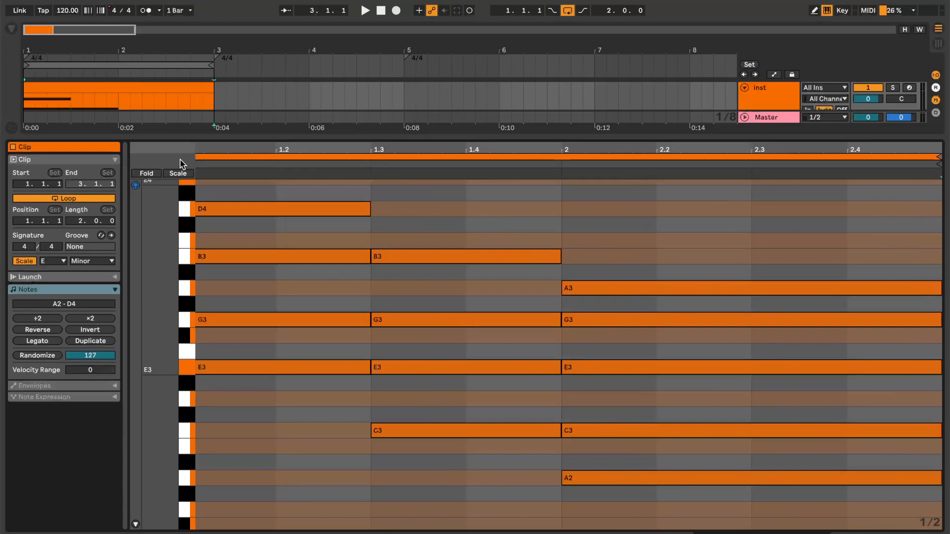
# Play the two-bar chord clip in the arrangement and duplicate it to start at bar 3.
pyautogui.hotkey('shift', 'Tab')
pyautogui.click(150, 88)
pyautogui.press('space')
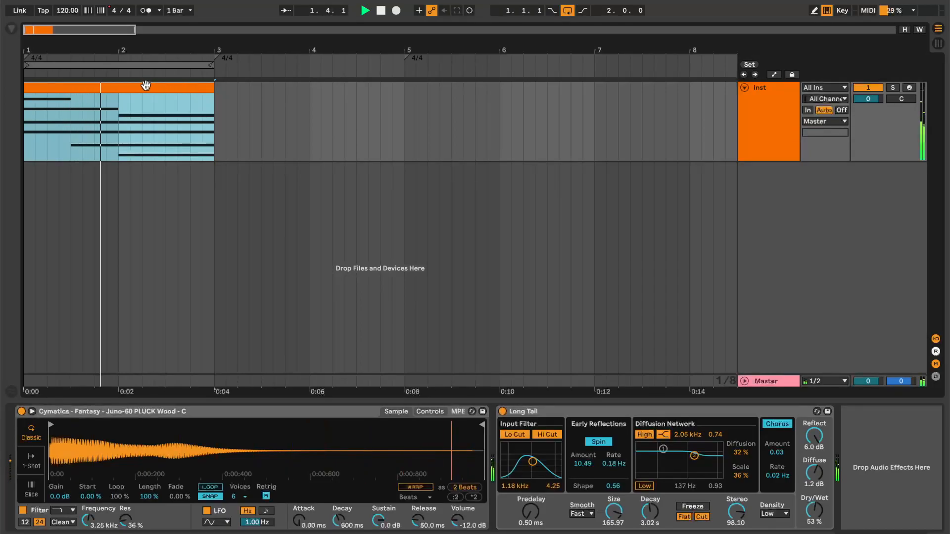
pyautogui.hotkey('ctrl', 'd')
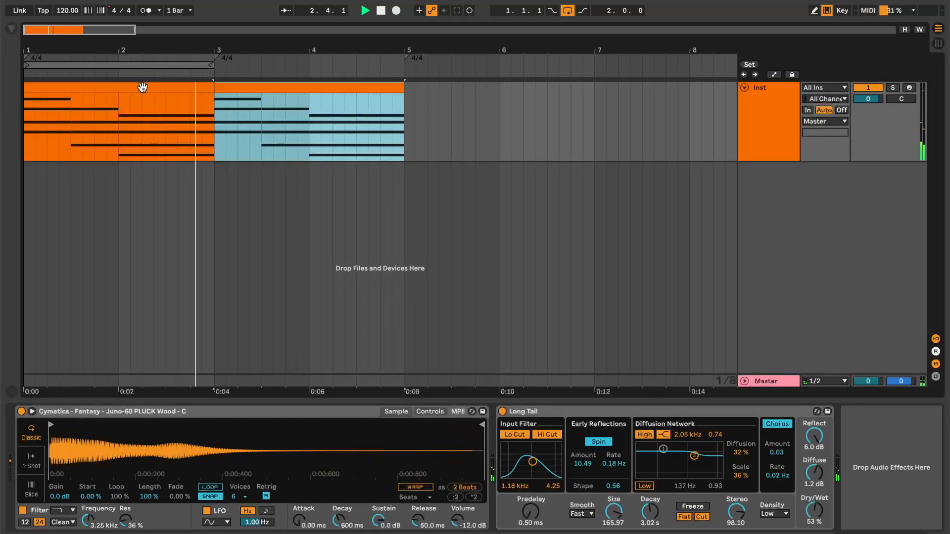
# Turn on the metronome, listen to the progression with it and stop playback.
pyautogui.click(145, 11)
pyautogui.click(745, 88)
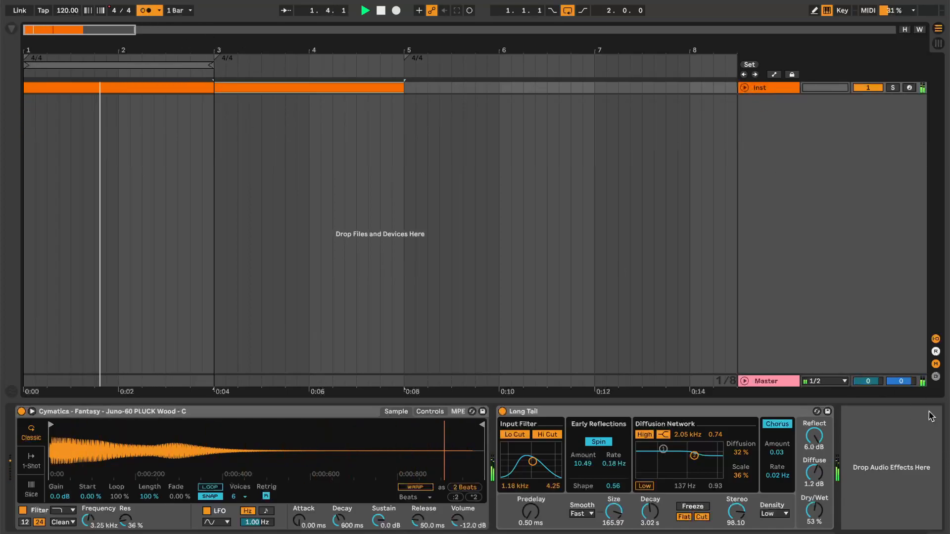
pyautogui.click(745, 87)
pyautogui.press('space')
pyautogui.click(12, 29)
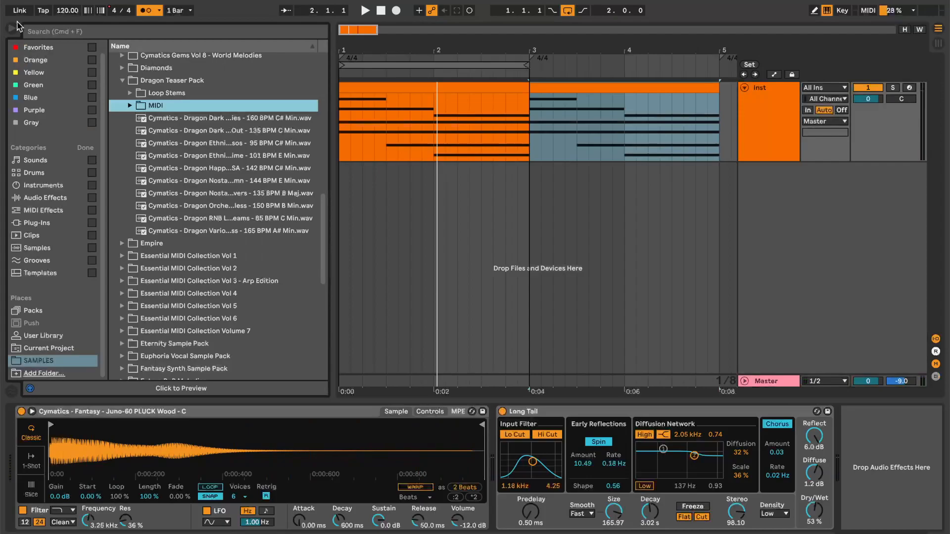
pyautogui.hotkey('shift', 'Tab')
pyautogui.click(18, 27)
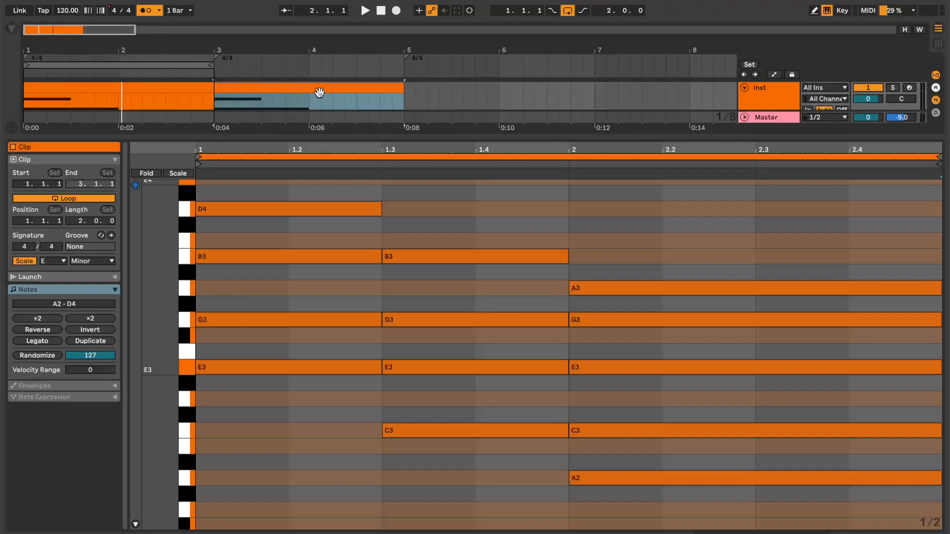
pyautogui.press('alt+super+l')
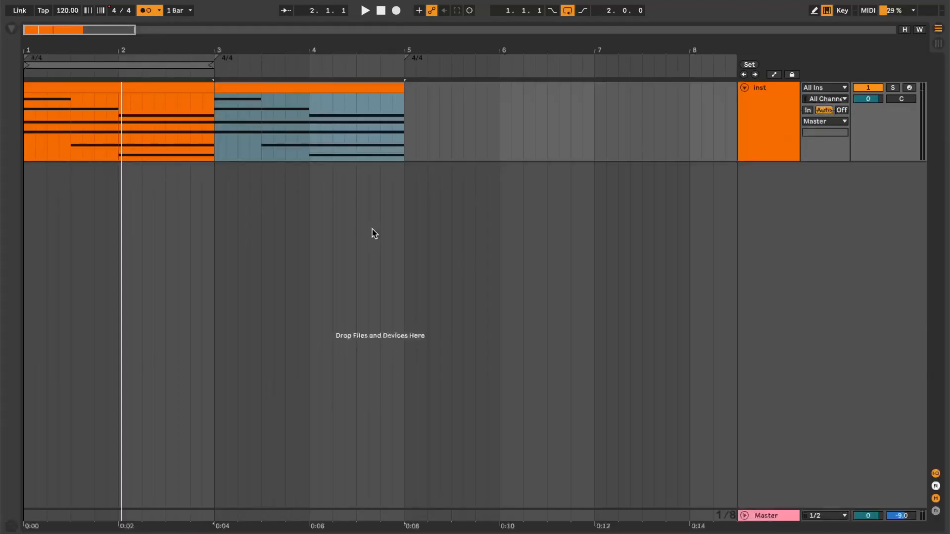
# Show the first clip's notes with the scale highlighting off and on, and open its scale root note choices.
pyautogui.click(113, 90)
pyautogui.hotkey('shift', 'Tab')
pyautogui.hotkey('shift', 'Tab')
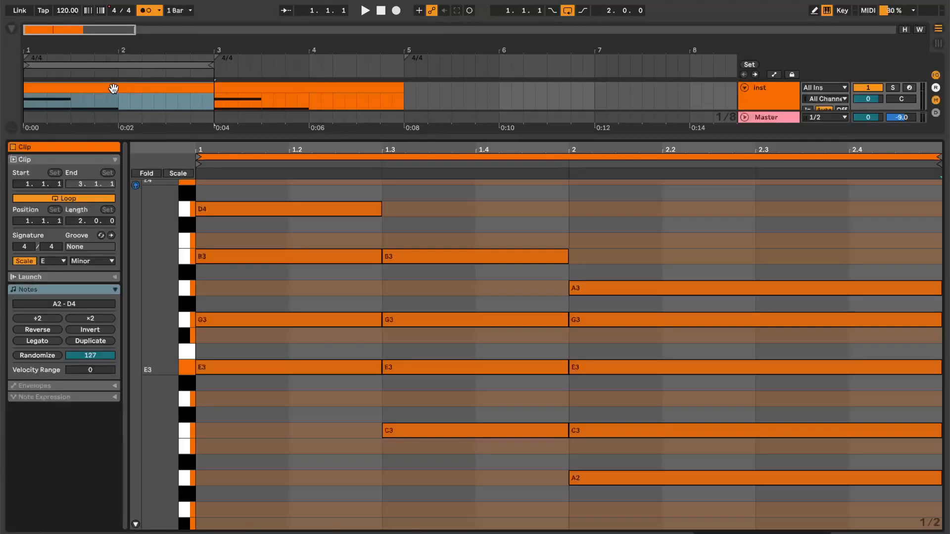
pyautogui.click(25, 261)
pyautogui.click(24, 262)
pyautogui.click(50, 261)
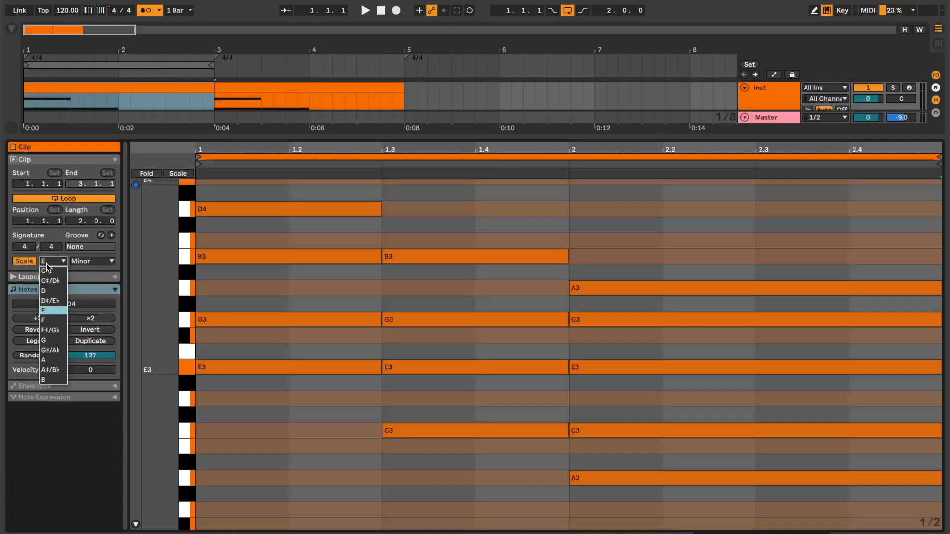